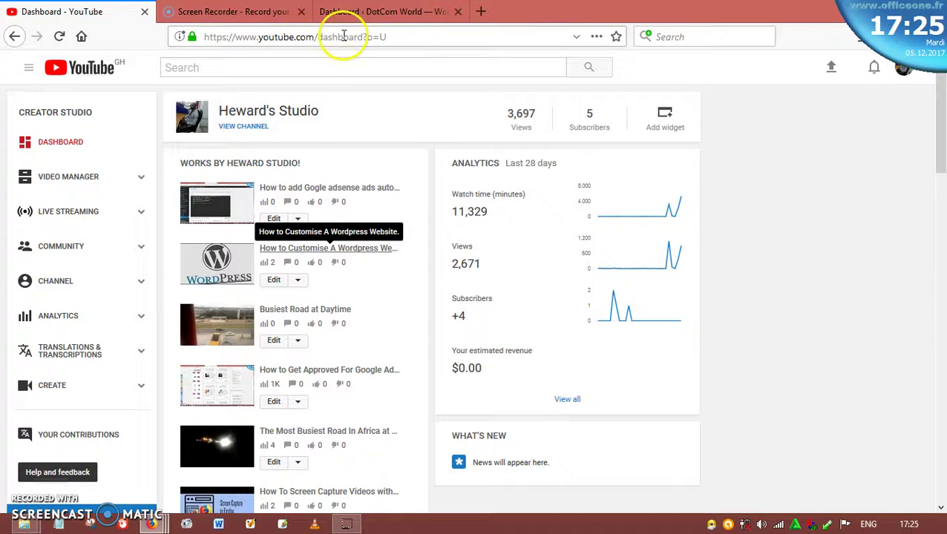
Switch to the browser tab showing the DotCom World WordPress admin dashboard
click(370, 14)
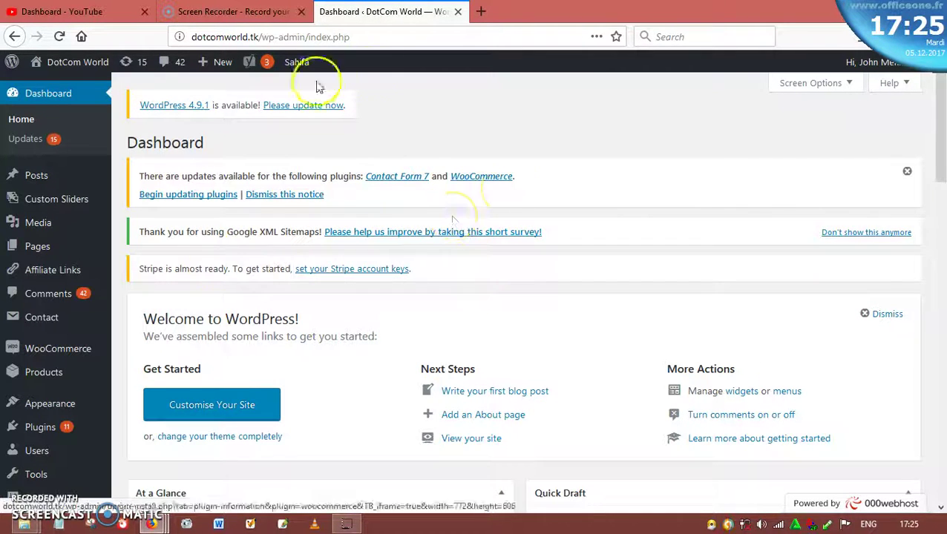
click(390, 178)
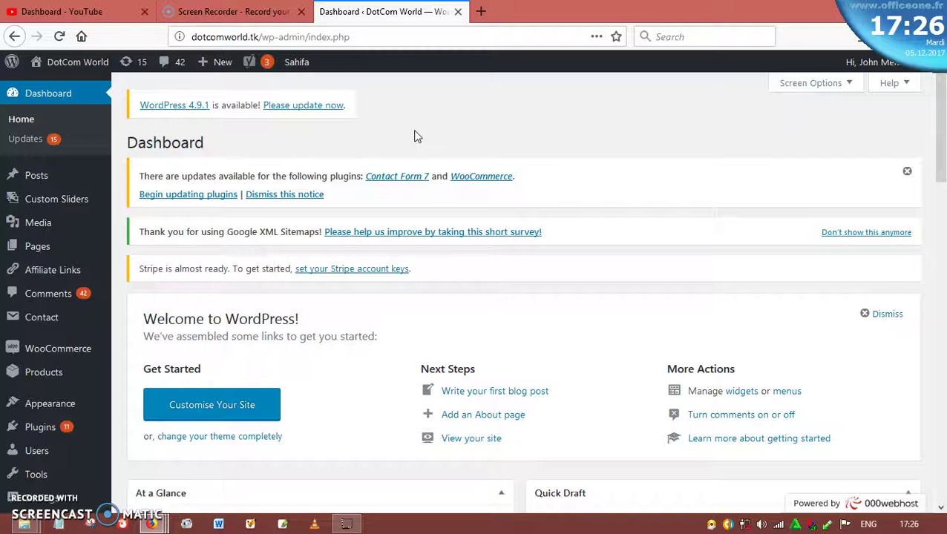
click(404, 78)
Open the General settings page of the WordPress site
mouse_move(100, 413)
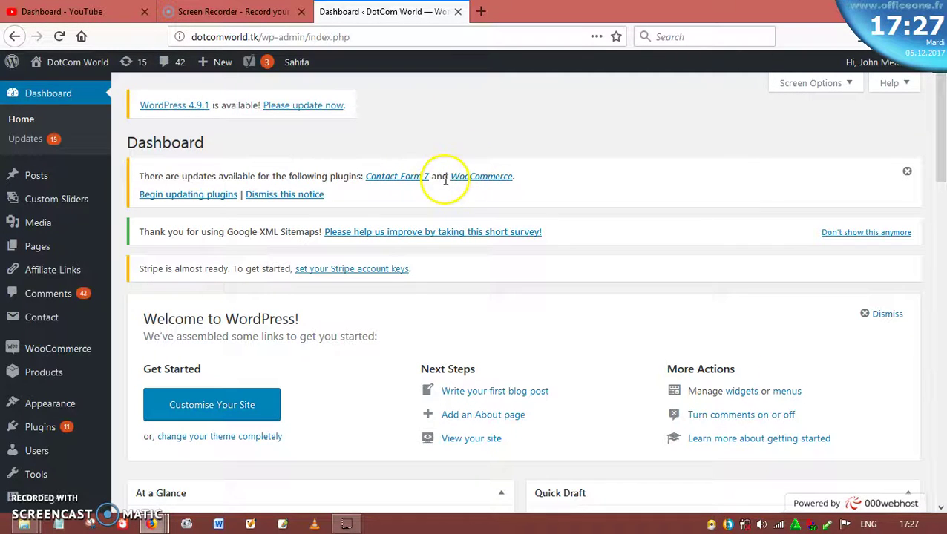
scroll(37, 248, down, 3)
mouse_move(44, 249)
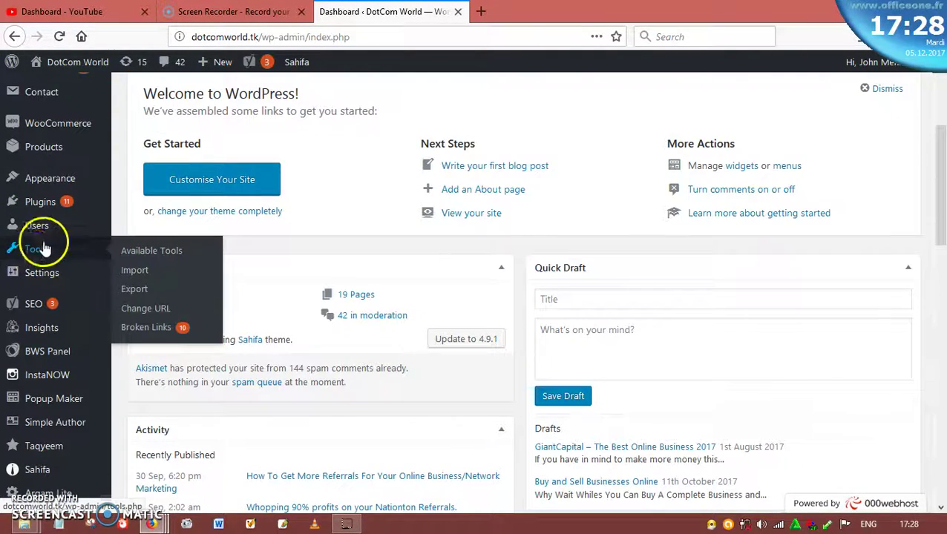
mouse_move(80, 207)
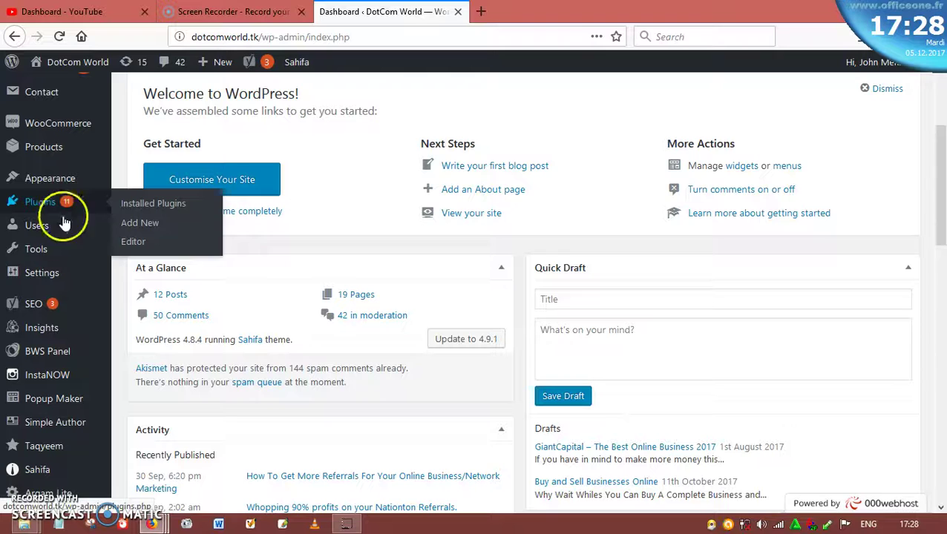
mouse_move(48, 276)
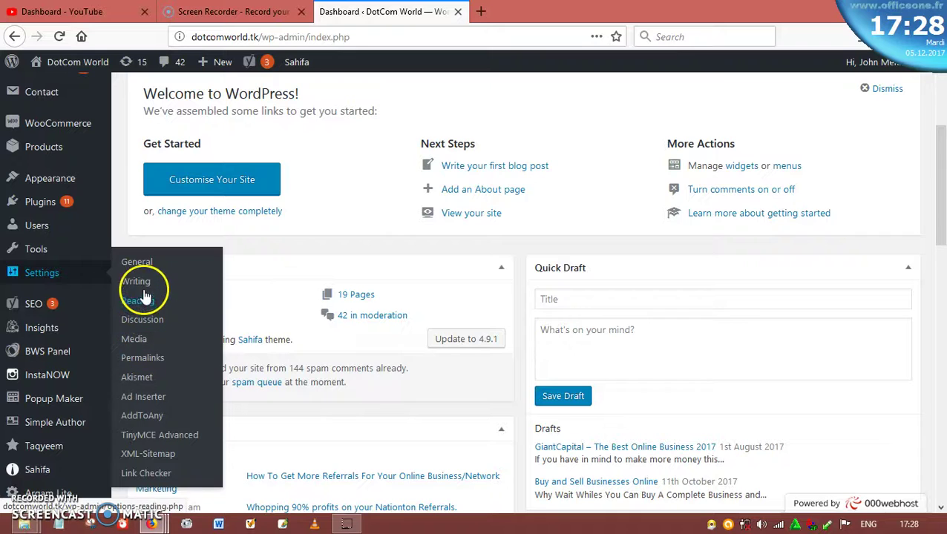
click(141, 264)
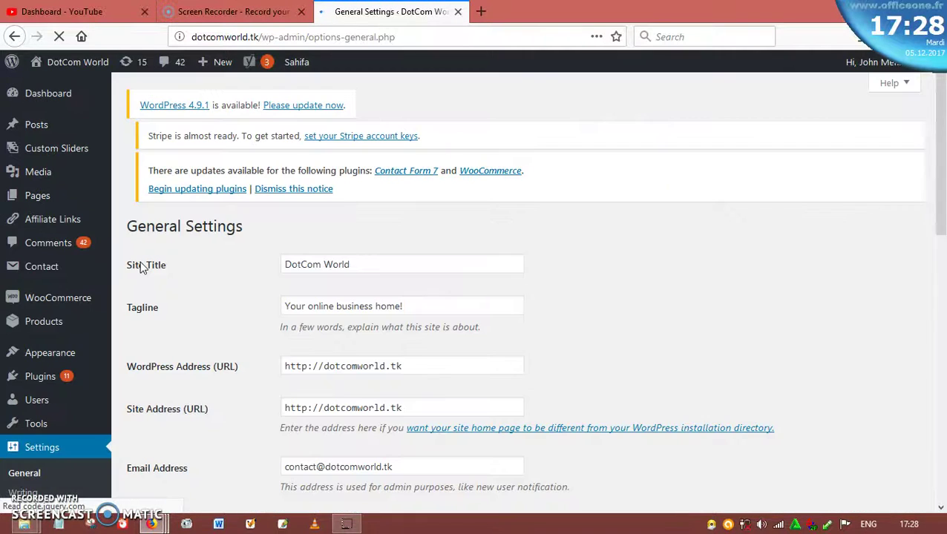
Review the site title and tagline fields in the General settings
scroll(344, 237, down, 3)
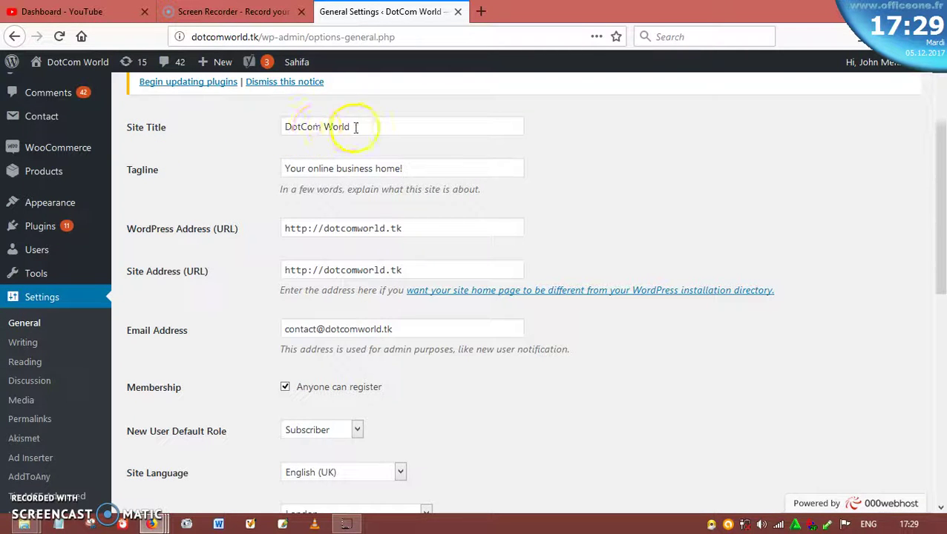
scroll(313, 169, down, 2)
scroll(314, 167, up, 3)
scroll(289, 163, down, 1)
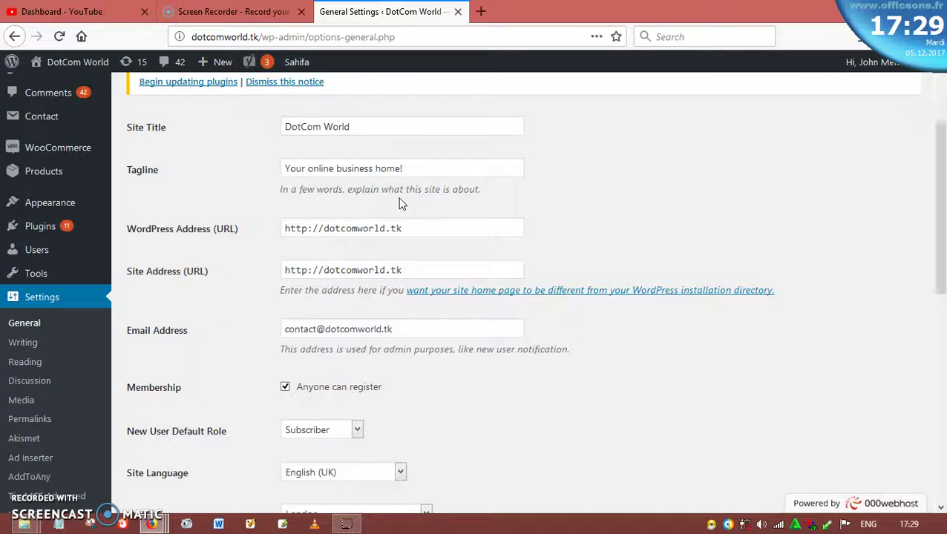
scroll(401, 203, down, 2)
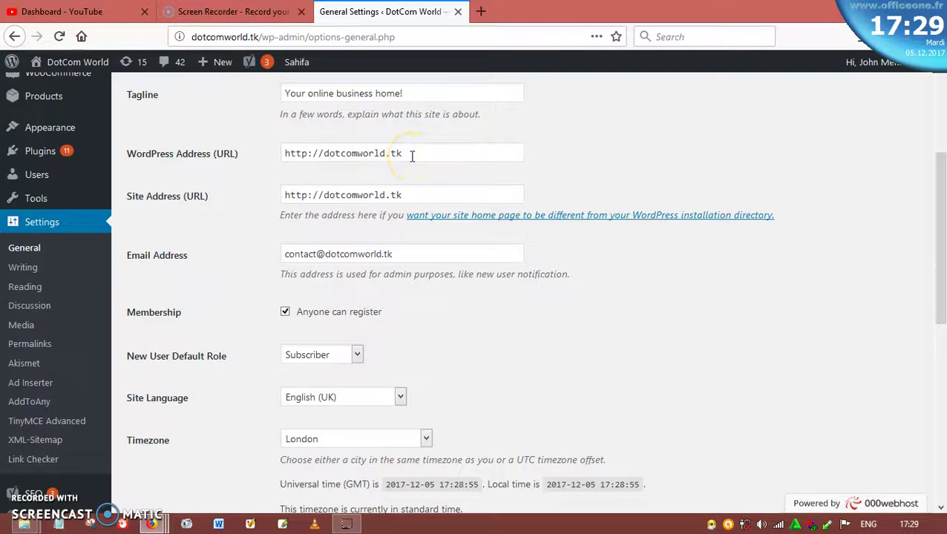
Examine the WordPress address, site address and admin email fields without changing them
click(398, 157)
click(412, 153)
click(412, 158)
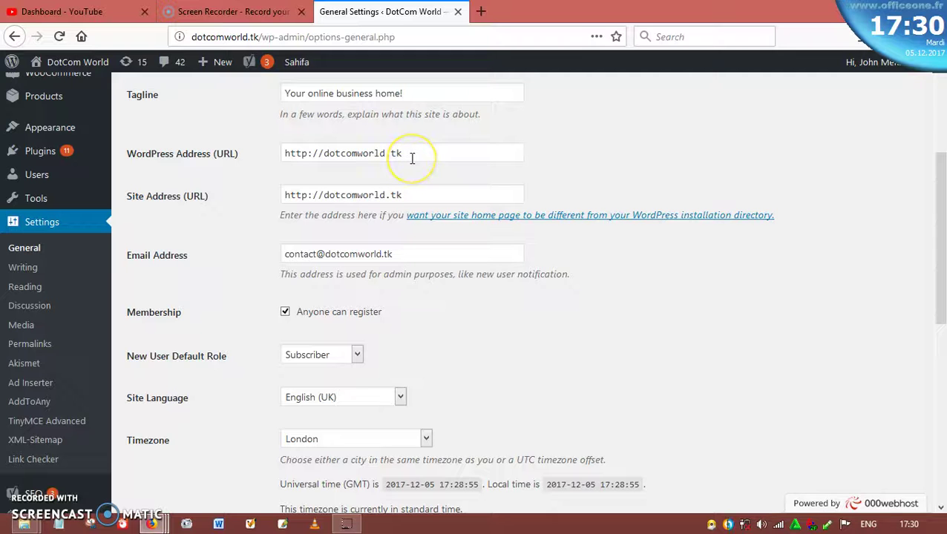
scroll(412, 170, down, 2)
click(317, 138)
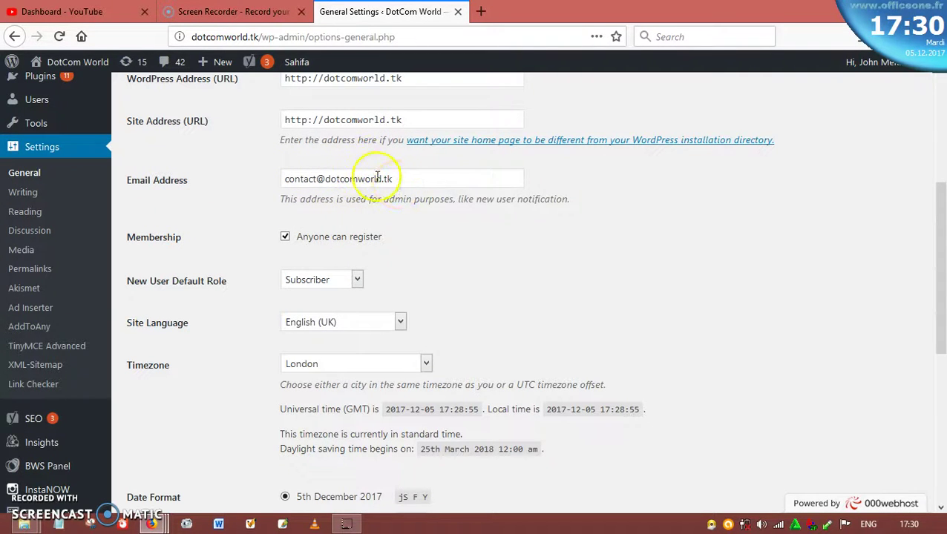
click(418, 181)
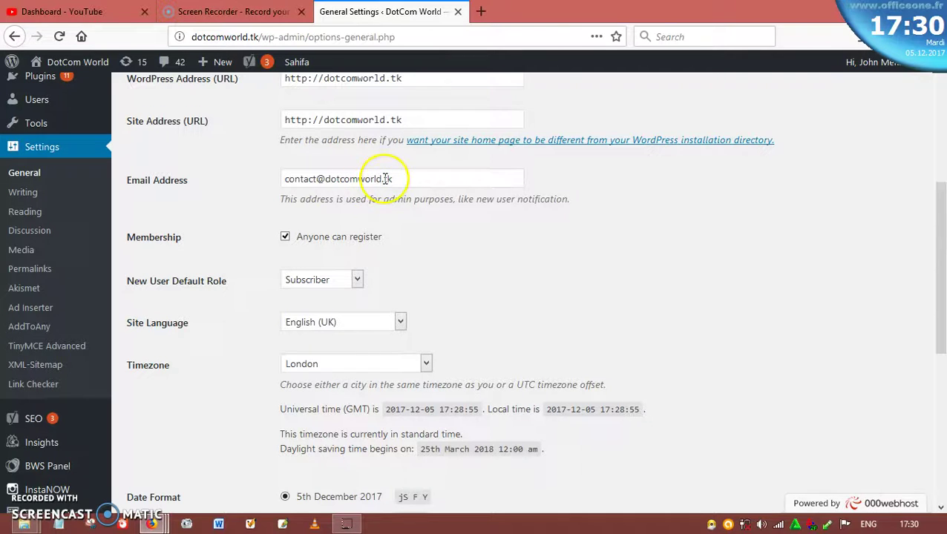
Examine the membership registration option and the roles available as the new user default role
scroll(389, 180, down, 4)
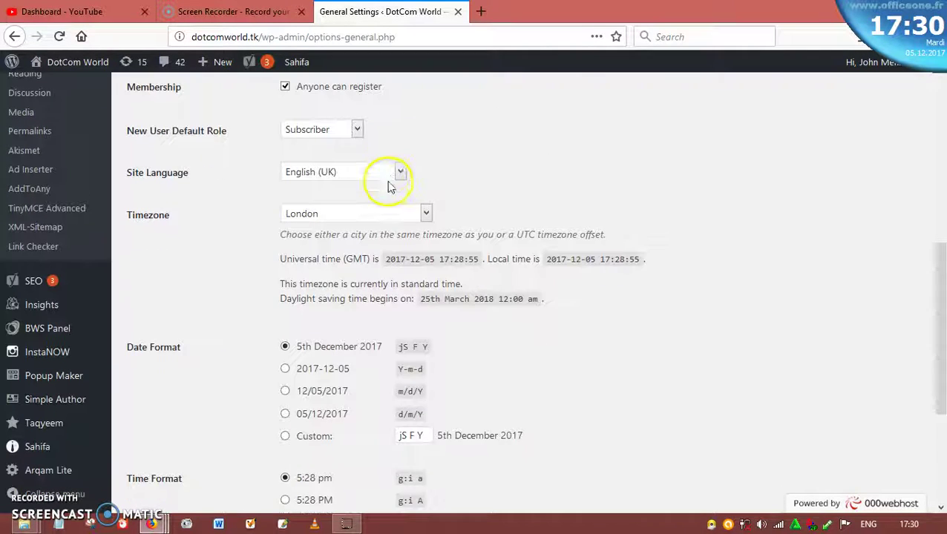
scroll(359, 127, up, 2)
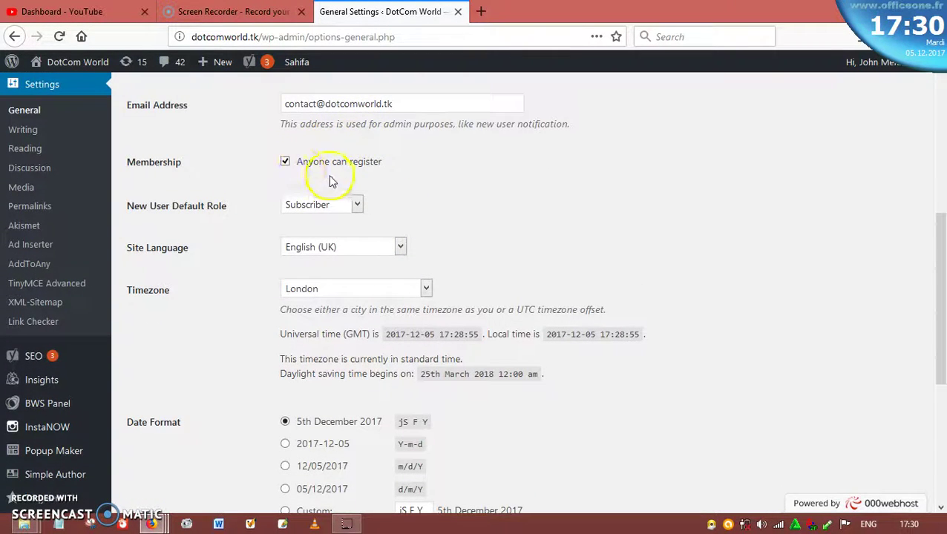
click(285, 163)
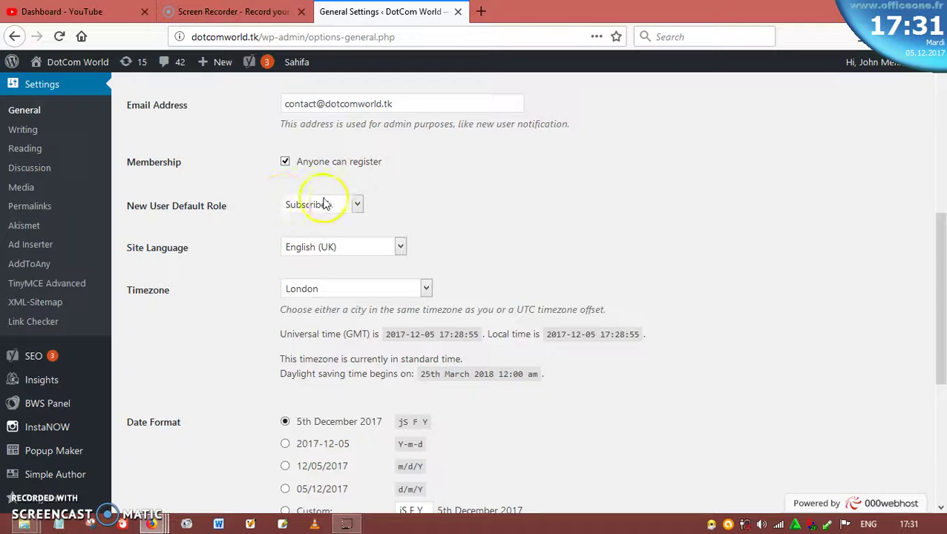
click(357, 205)
click(357, 206)
click(357, 206)
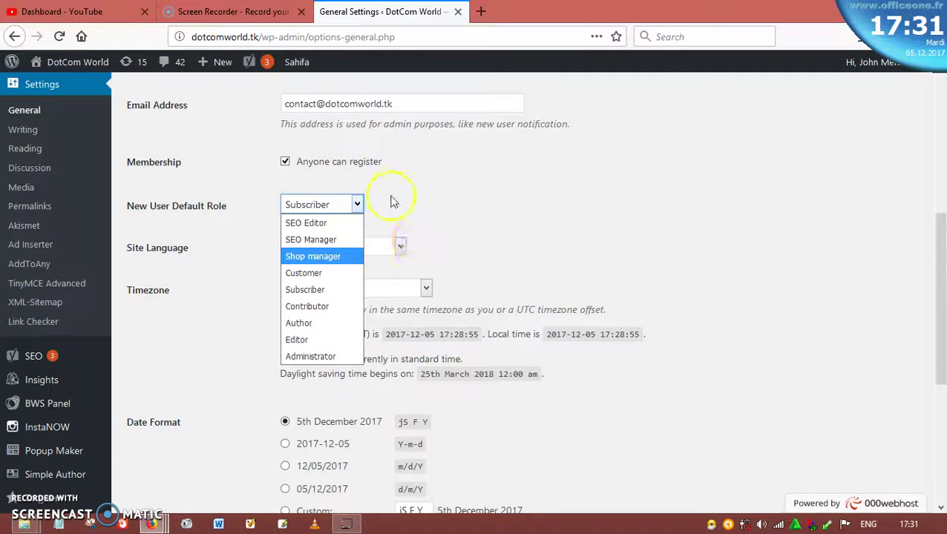
click(464, 216)
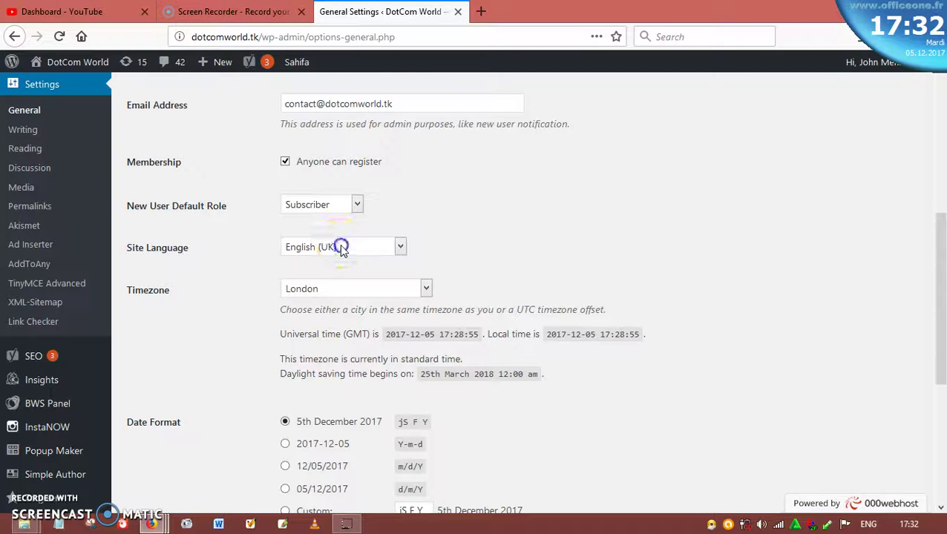
Look through the available site languages and timezone cities without choosing a different one
click(400, 249)
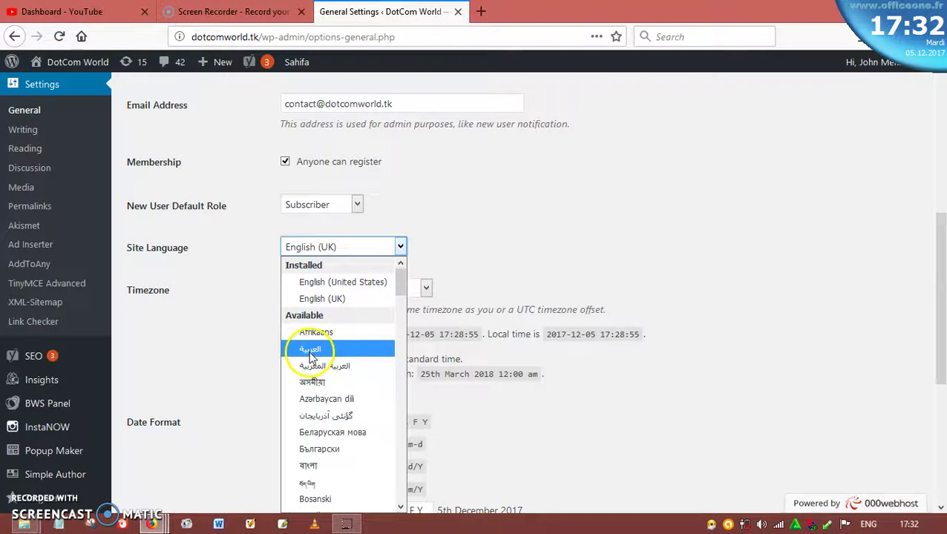
click(512, 245)
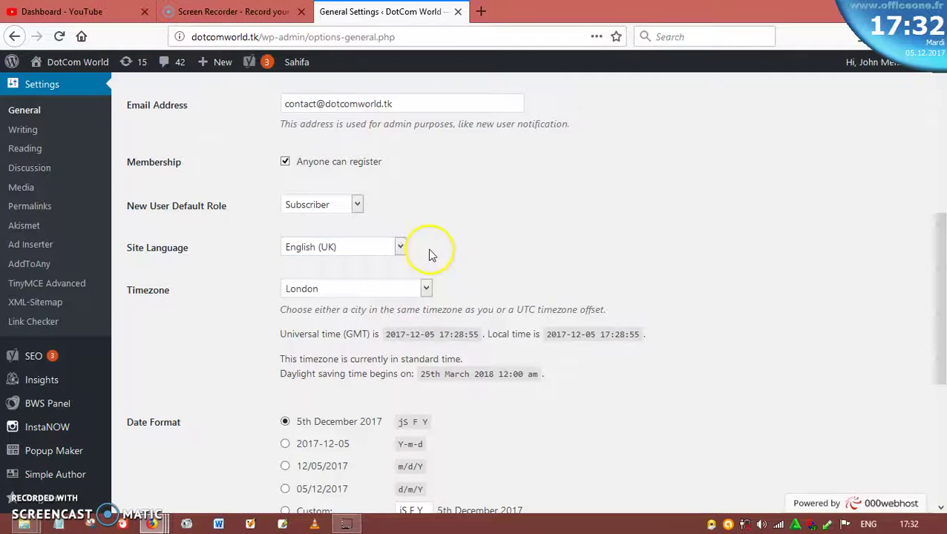
scroll(427, 252, down, 3)
click(324, 141)
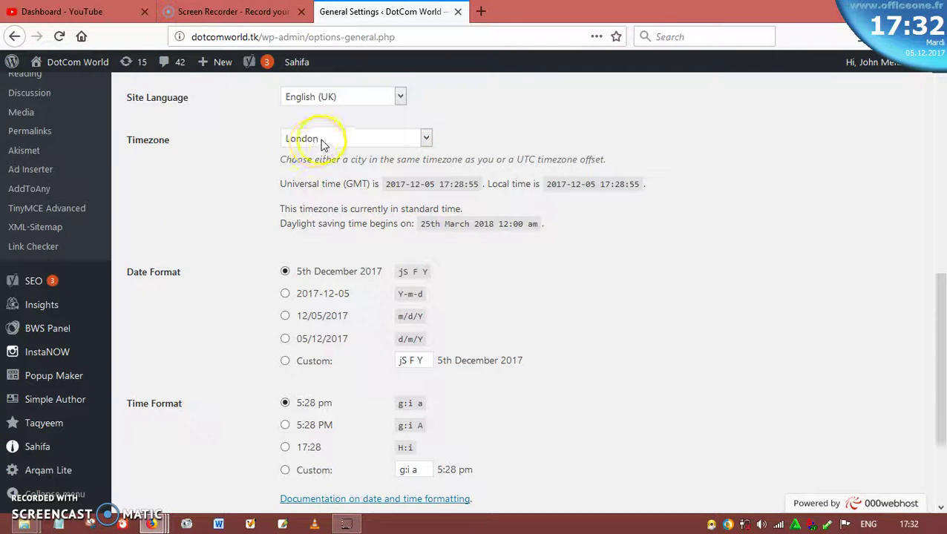
click(322, 141)
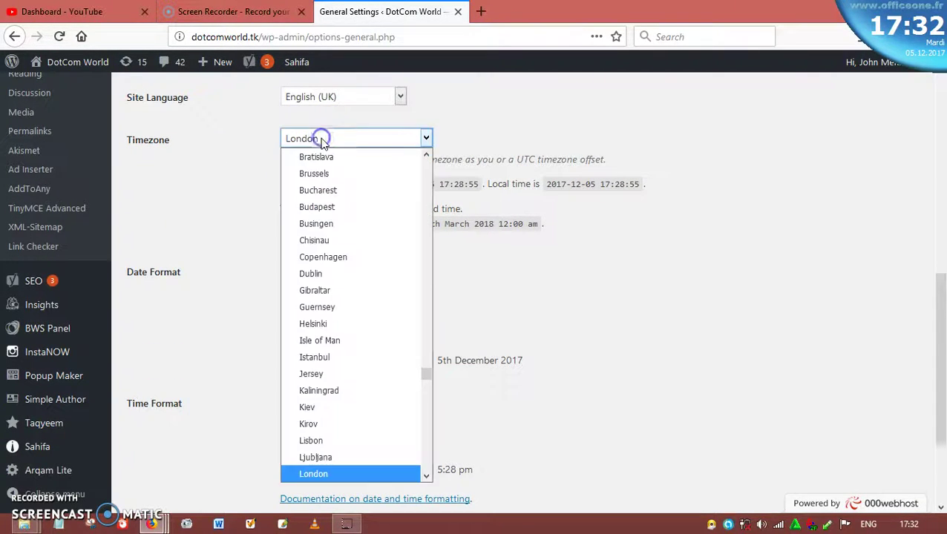
click(244, 139)
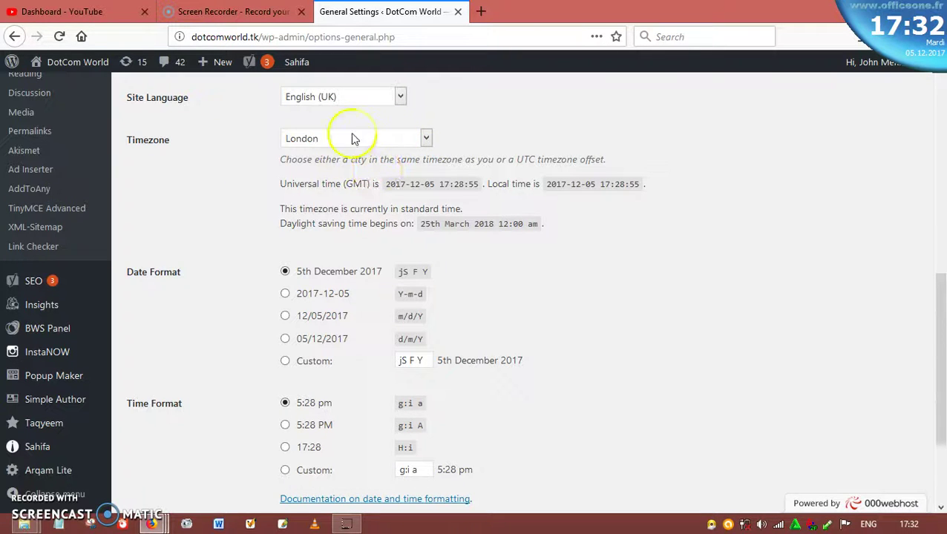
Review the date format, time format and week start options, and save the General settings
scroll(282, 147, down, 3)
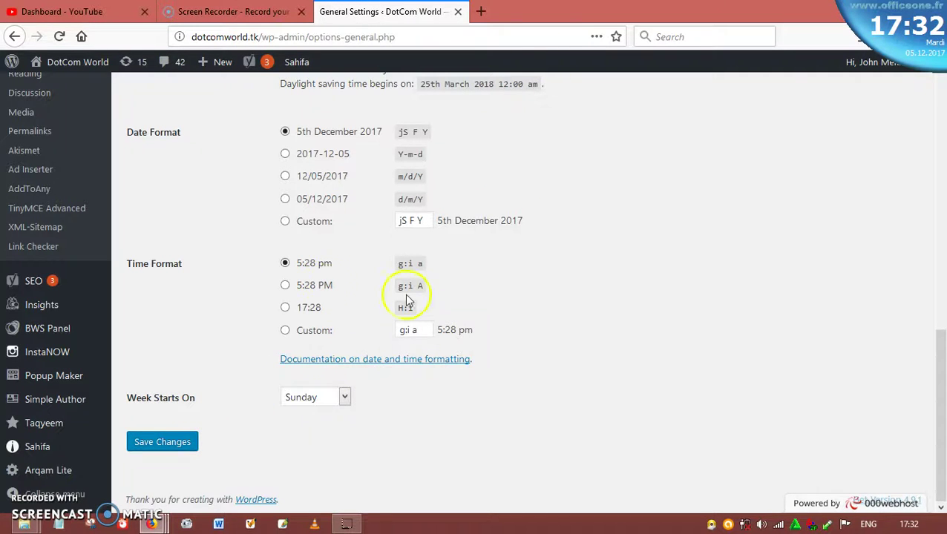
click(157, 443)
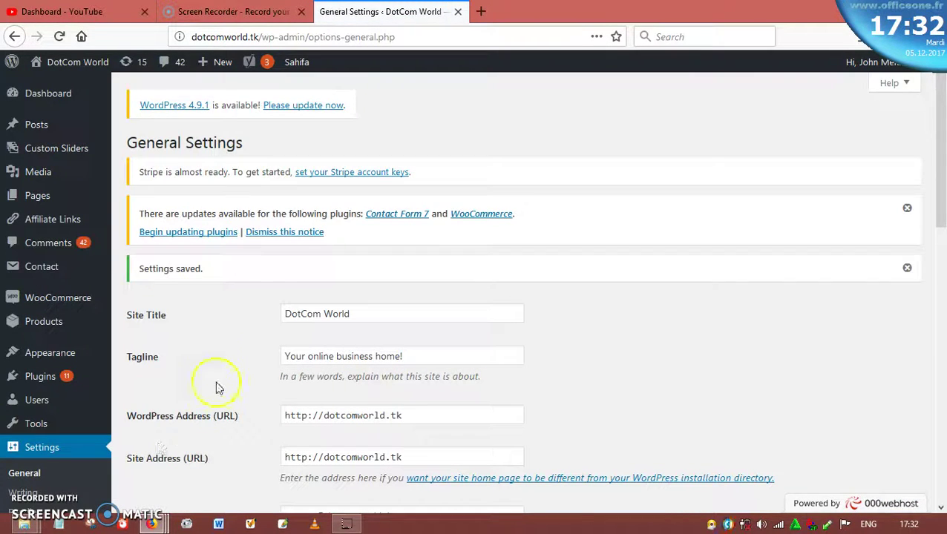
Open the Writing settings page of the WordPress site
scroll(232, 312, down, 5)
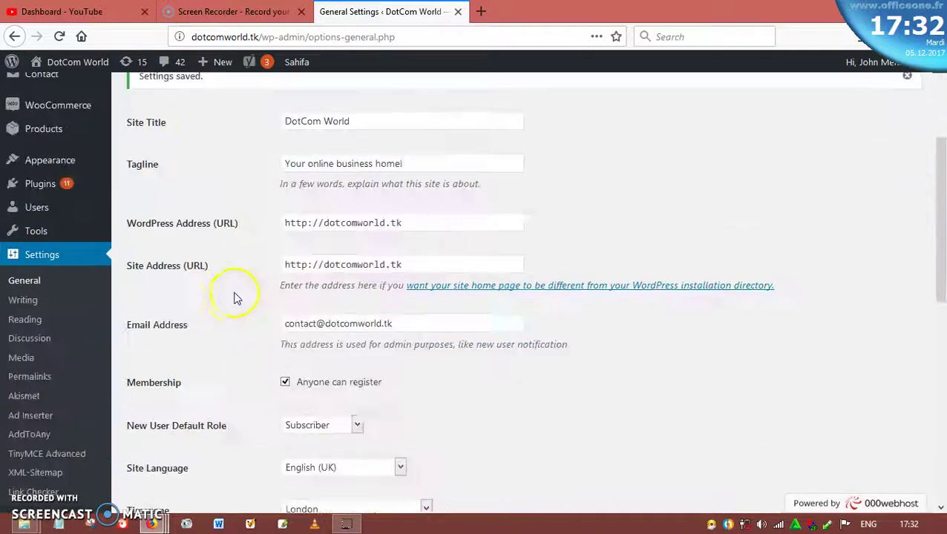
scroll(230, 252, down, 5)
scroll(228, 237, up, 7)
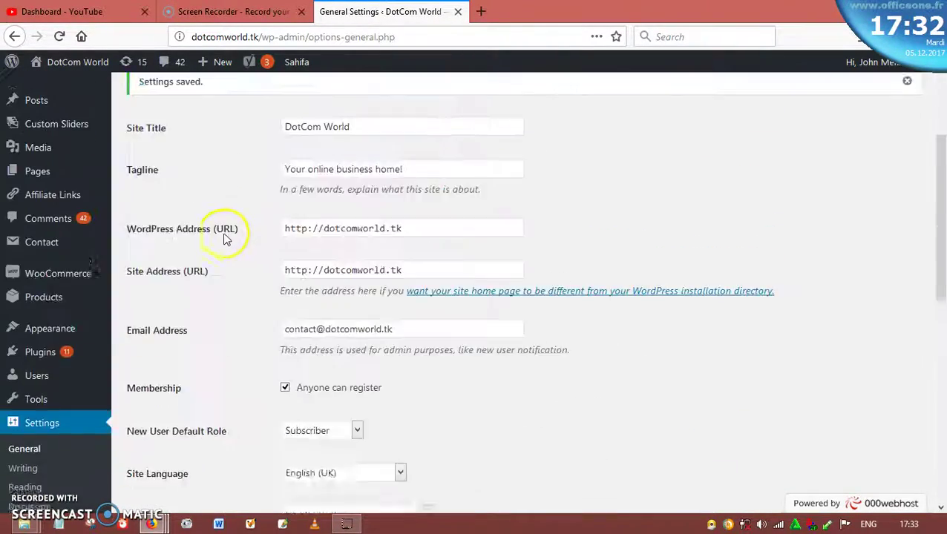
mouse_move(33, 325)
scroll(75, 304, down, 4)
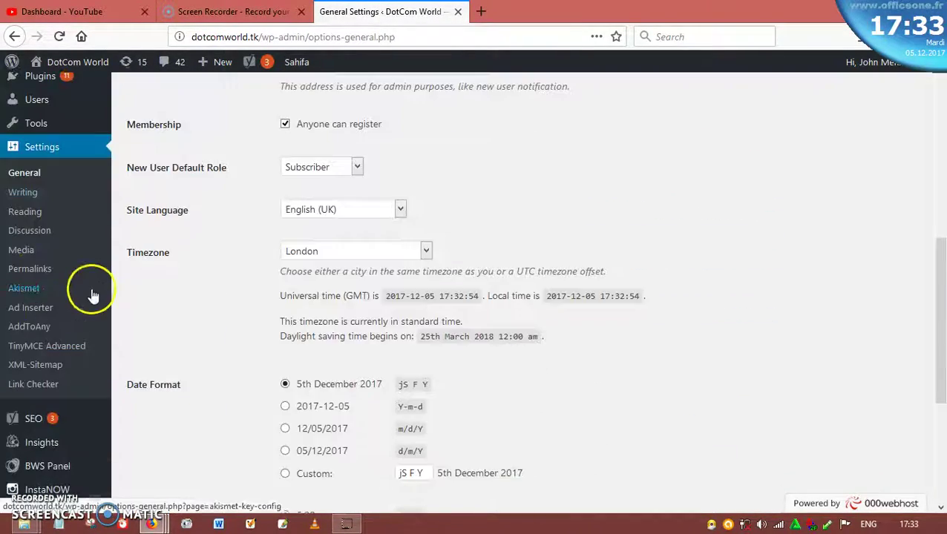
click(23, 193)
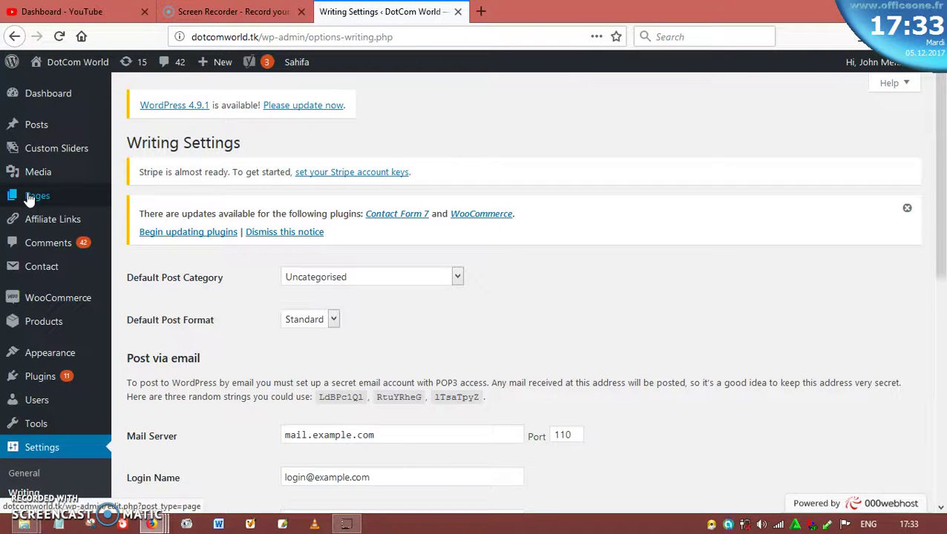
Examine the default post category choices and the post-via-email and update services sections of the Writing settings
scroll(419, 239, down, 3)
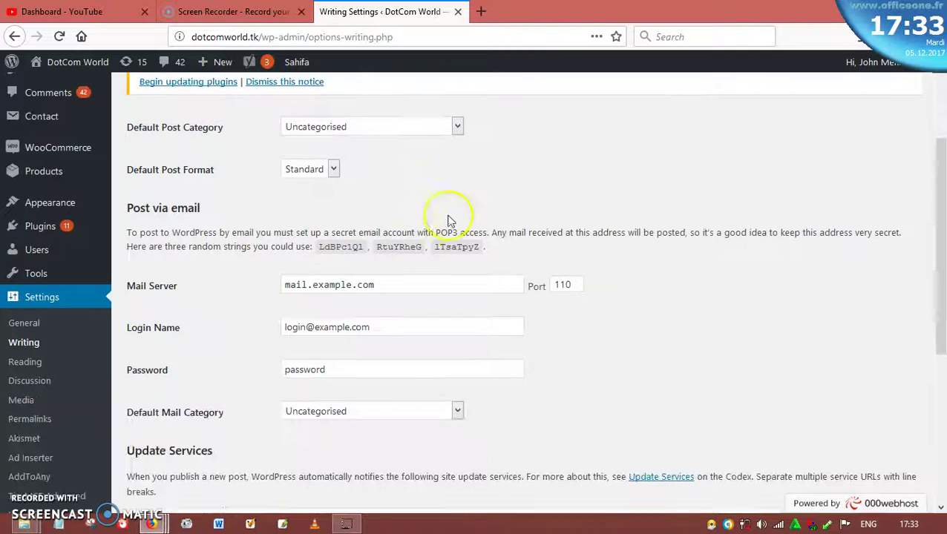
scroll(423, 154, up, 2)
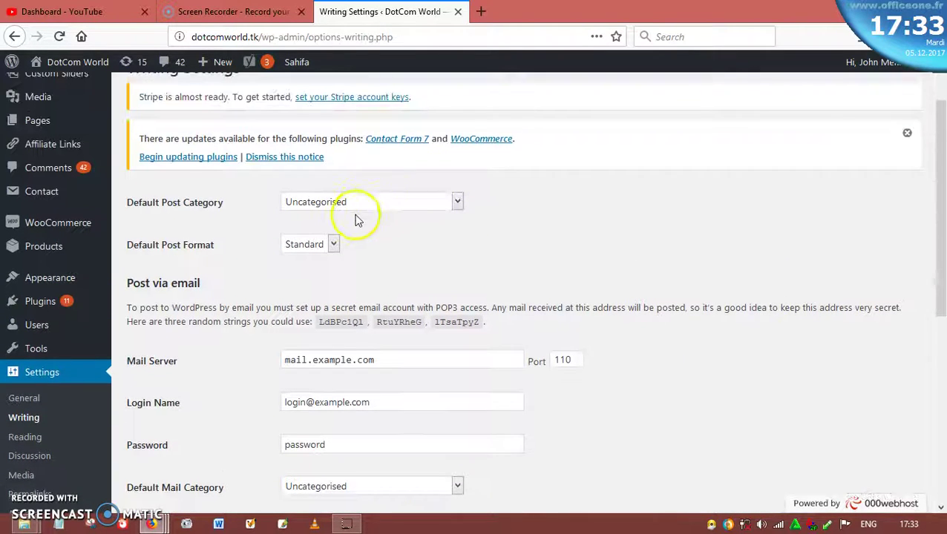
click(457, 202)
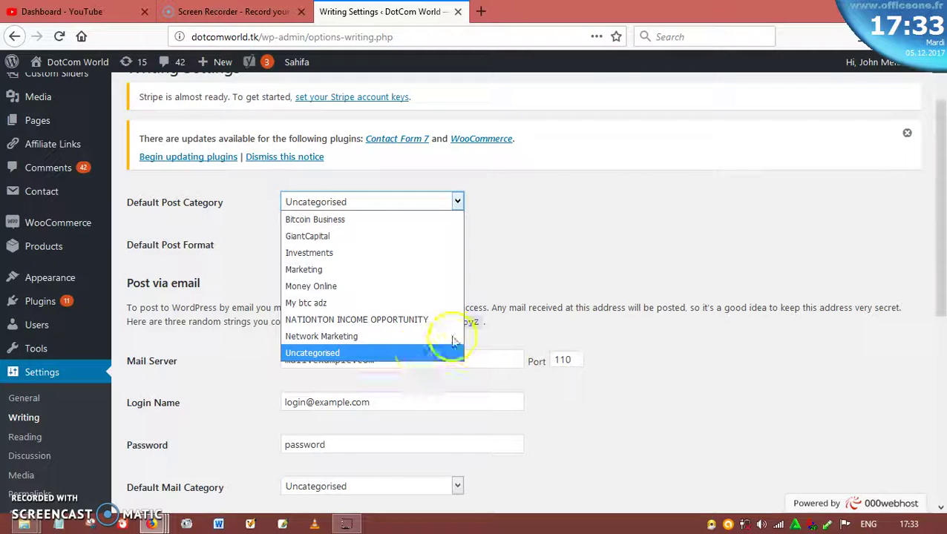
click(553, 189)
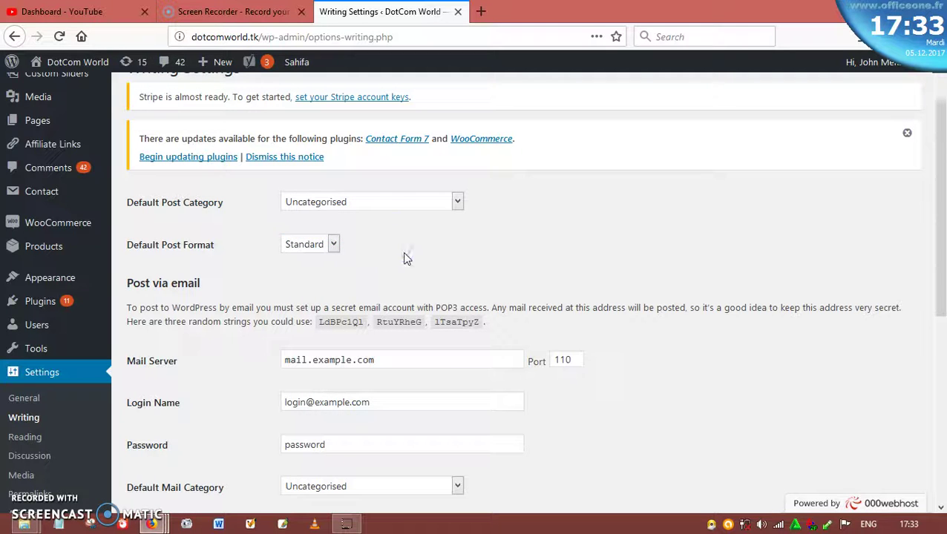
scroll(403, 253, down, 3)
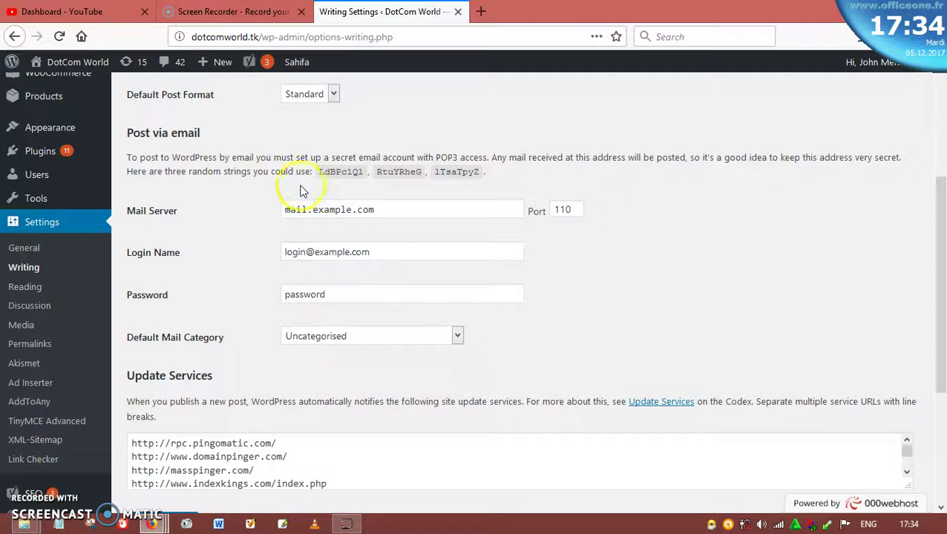
scroll(346, 201, down, 4)
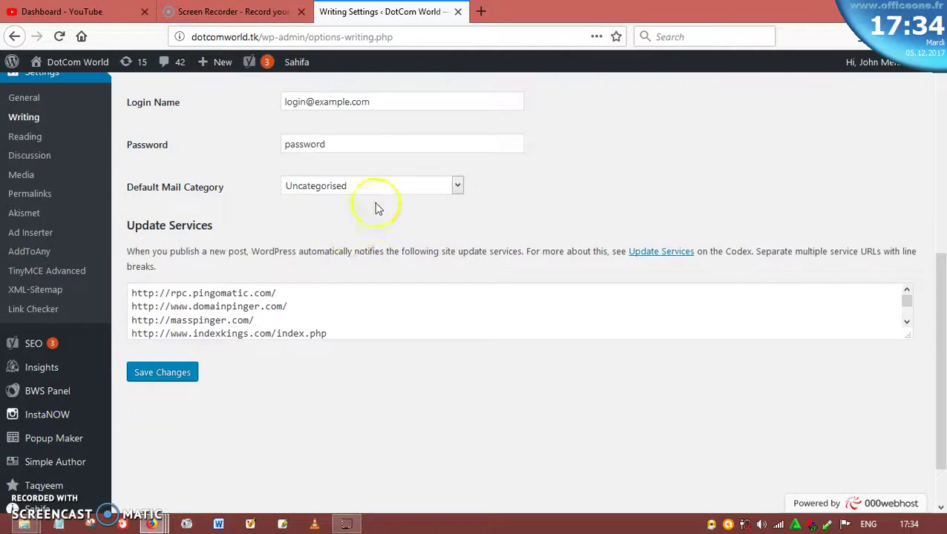
Read through the ping service URLs listed in the Update Services section of the Writing settings
scroll(326, 211, down, 2)
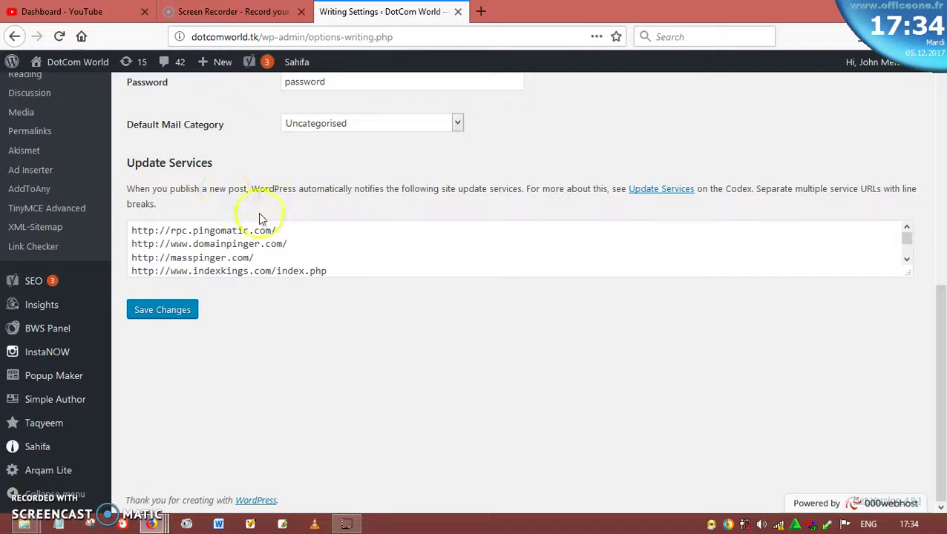
click(351, 233)
key(Down)
key(Down)
key(Down)
key(Down)
key(Down)
key(Down)
key(Down)
key(Down)
key(Down)
key(Down)
key(Down)
key(Down)
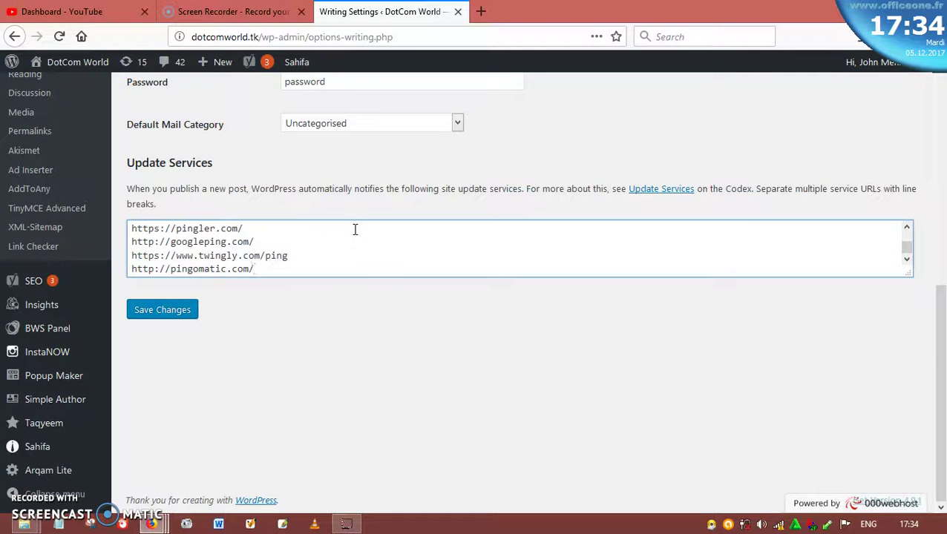
key(Up)
key(Up)
key(Up)
key(Up)
key(Up)
key(Up)
key(Up)
key(Up)
key(Up)
key(Up)
key(Up)
key(Up)
key(Up)
key(Up)
key(Up)
key(Up)
key(Up)
key(Up)
key(Up)
key(Up)
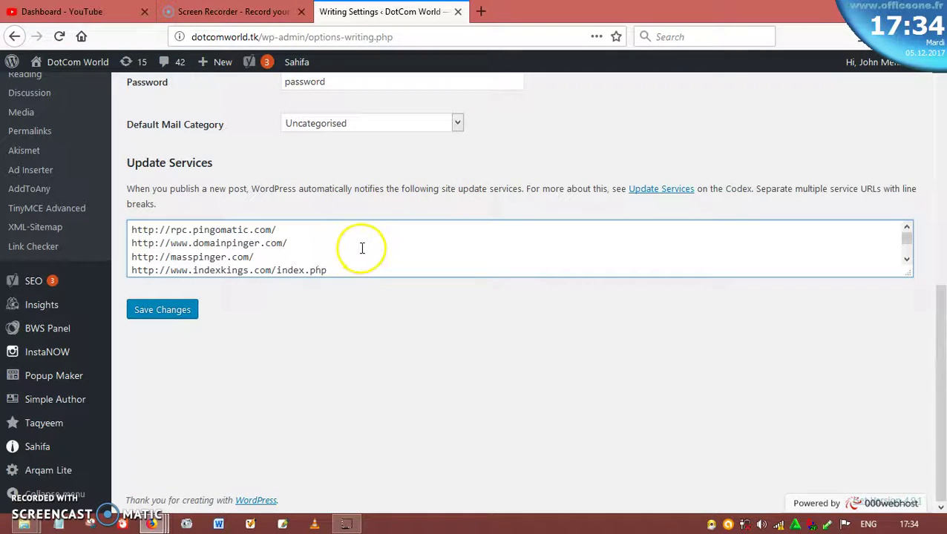
click(220, 227)
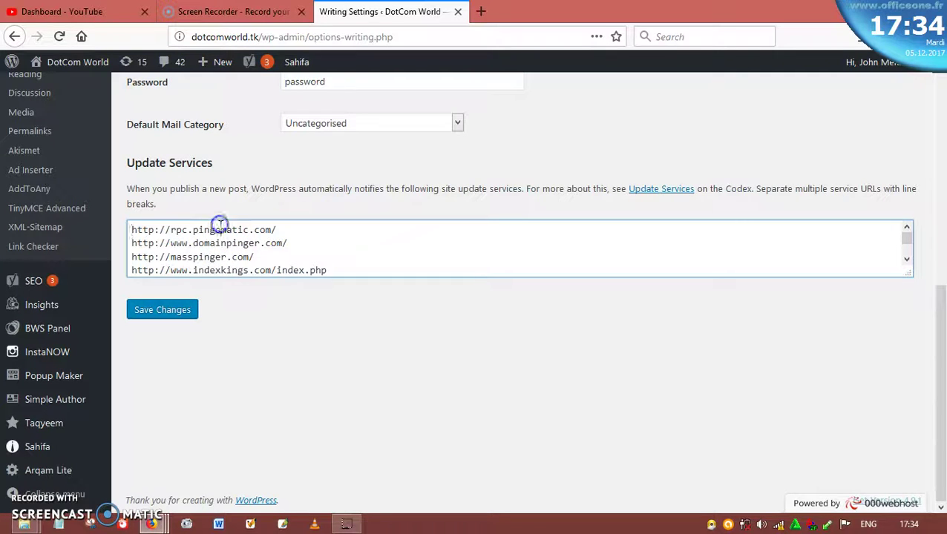
scroll(231, 241, down, 3)
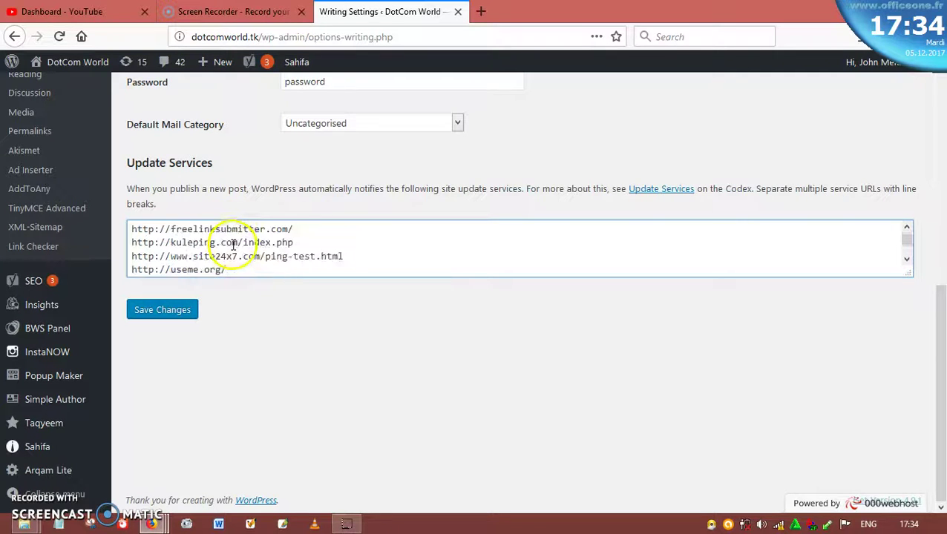
scroll(233, 245, up, 3)
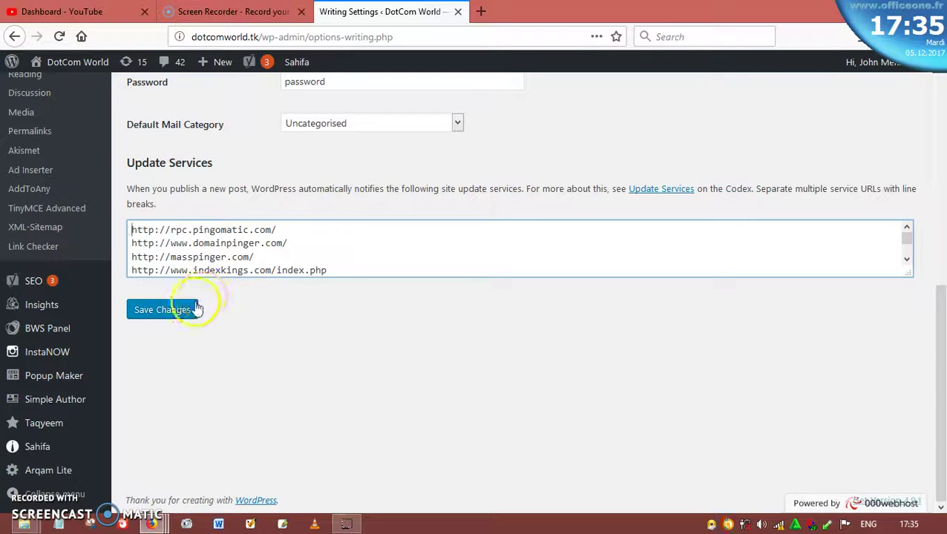
Check the last URLs of the update services list and save the Writing settings
scroll(226, 249, down, 3)
scroll(226, 253, down, 1)
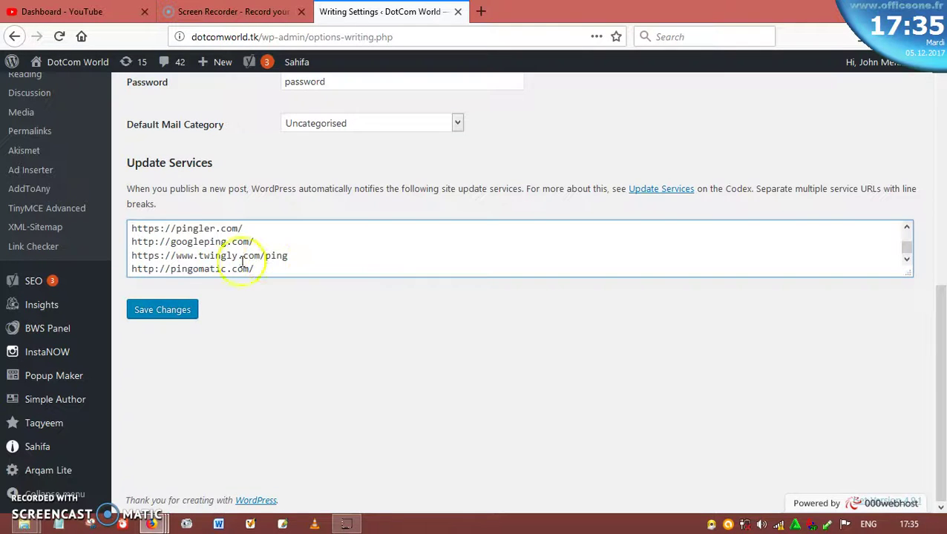
click(169, 315)
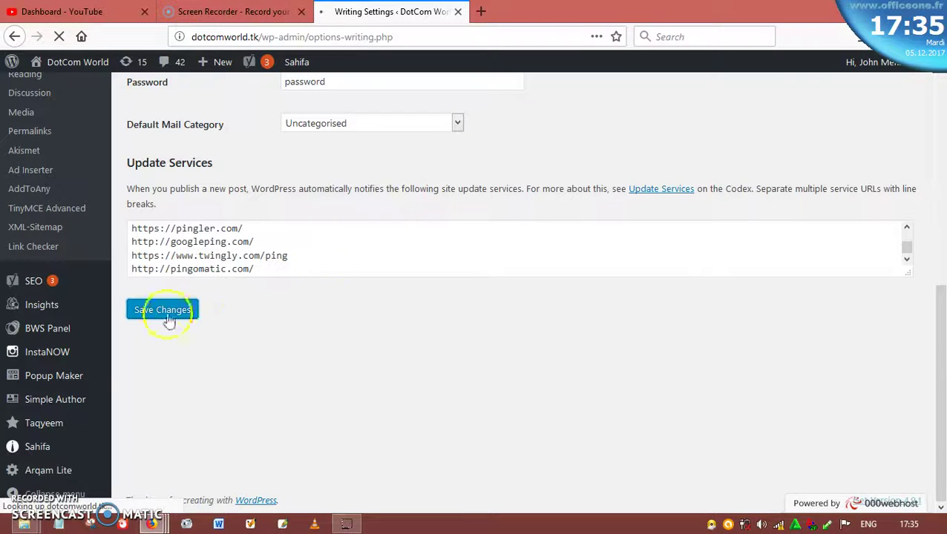
Open the Reading settings page of the site
scroll(43, 100, up, 2)
click(32, 150)
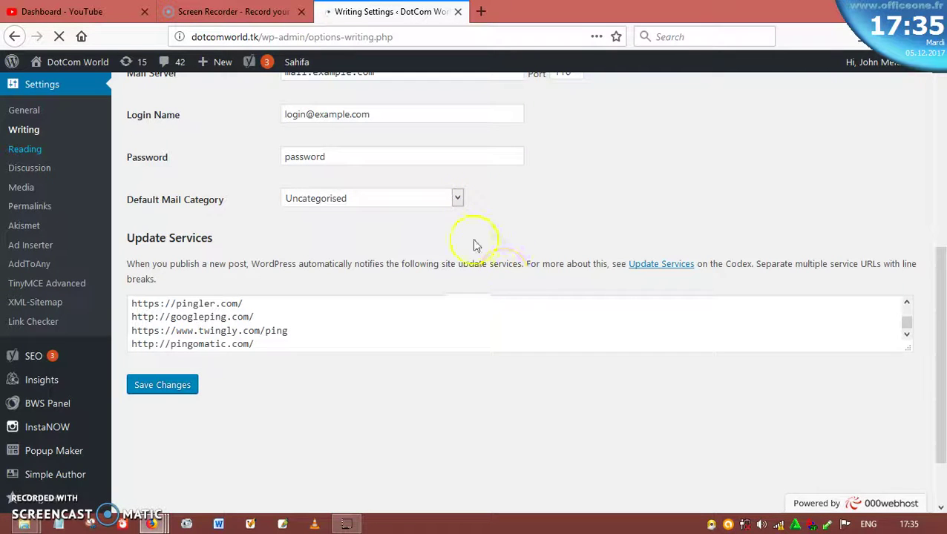
click(459, 258)
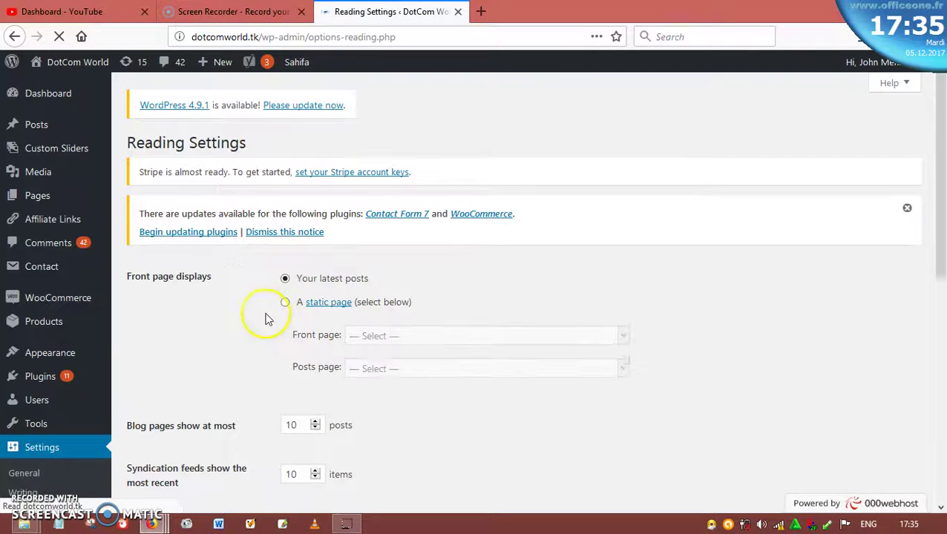
Review the front page display, post count, feed and search engine visibility options of the Reading settings
scroll(338, 269, down, 4)
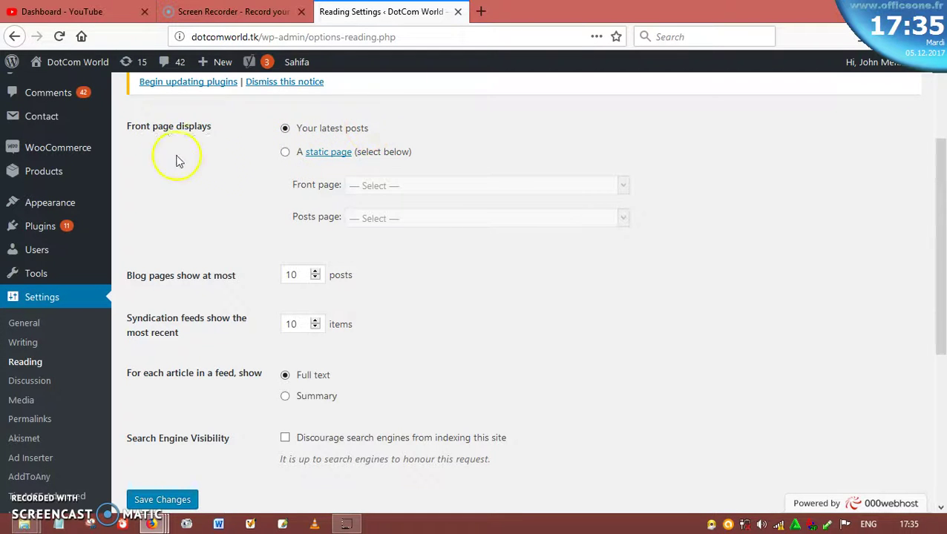
scroll(228, 267, down, 2)
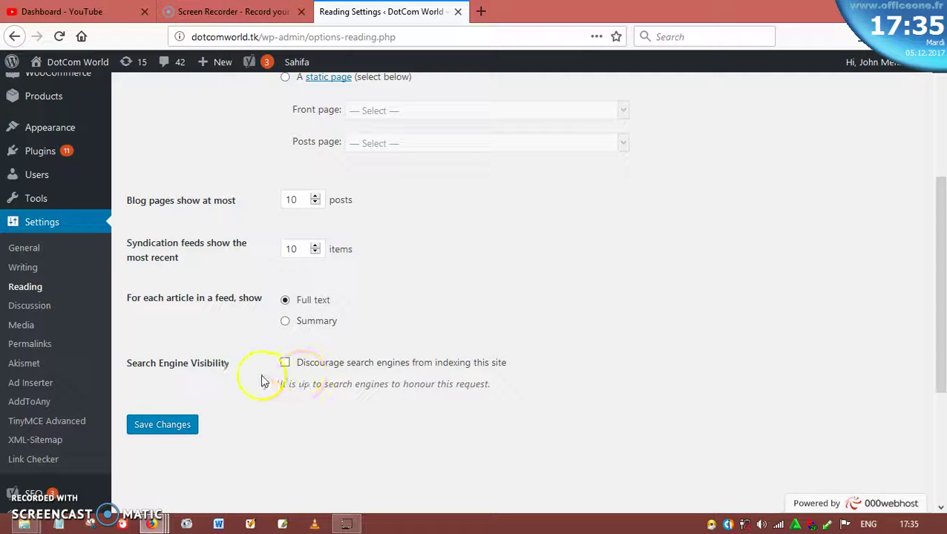
click(286, 364)
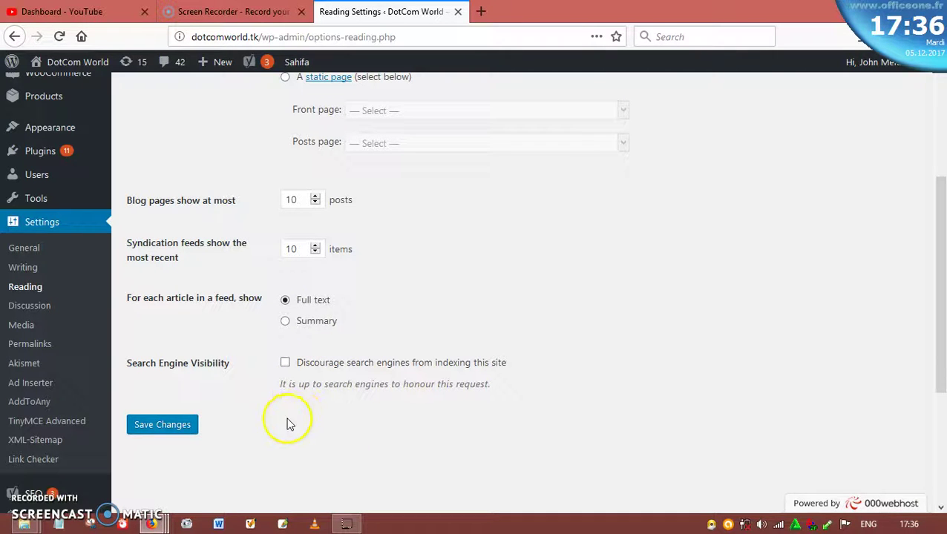
Open the Discussion settings and review the article, comment, e-mail notification, moderation and avatar options
click(29, 306)
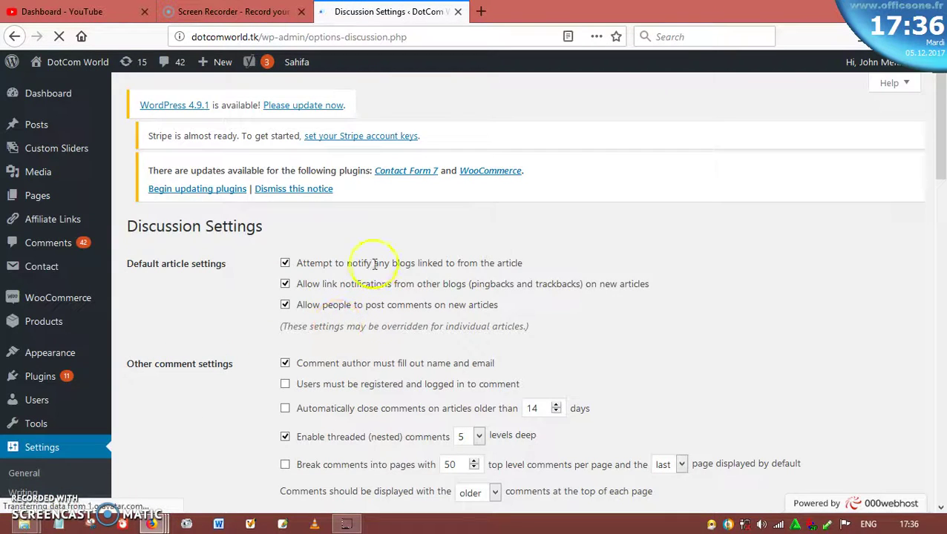
scroll(360, 245, down, 4)
scroll(352, 186, up, 2)
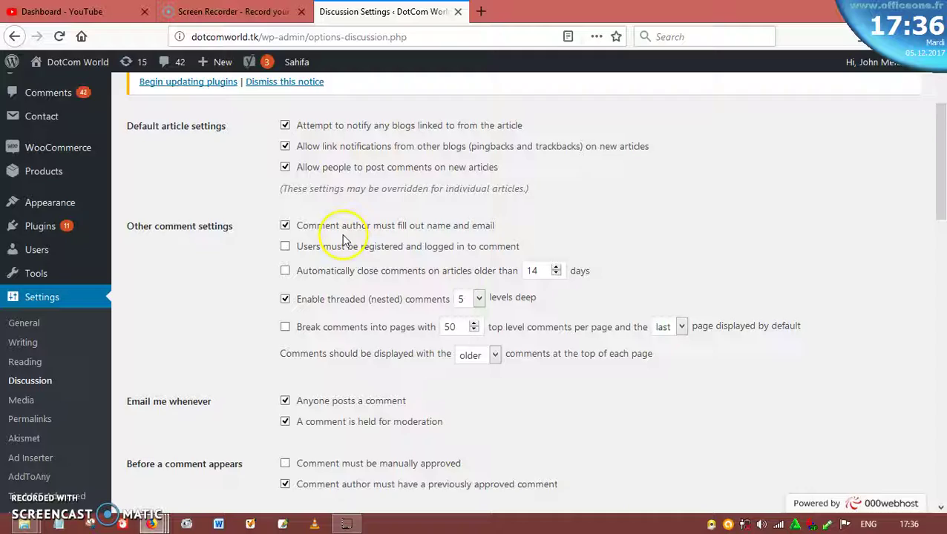
scroll(339, 230, down, 4)
scroll(341, 245, down, 1)
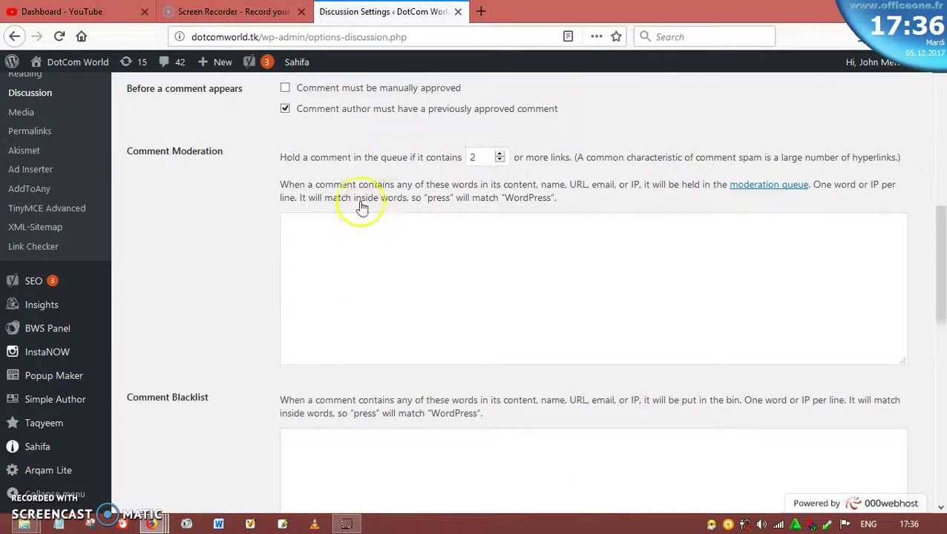
scroll(349, 90, up, 3)
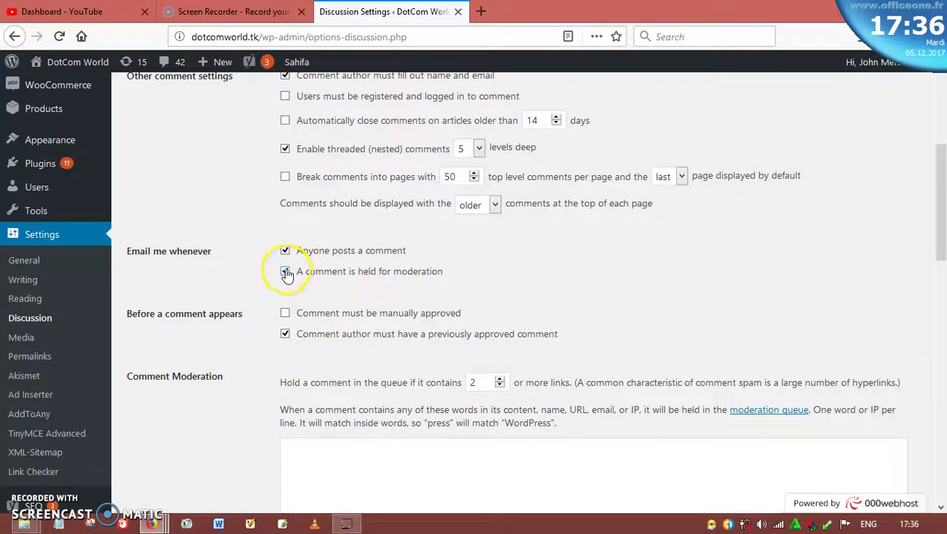
scroll(236, 312, down, 3)
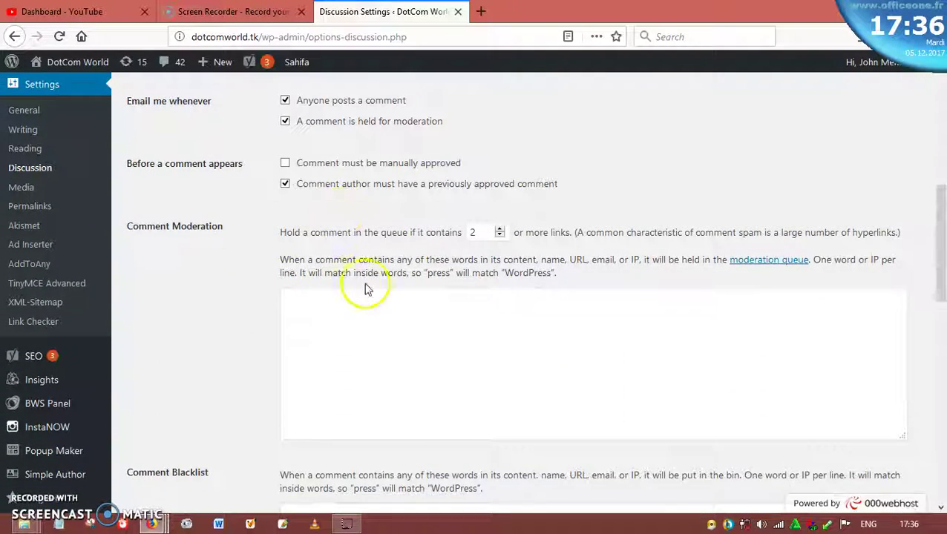
scroll(366, 288, down, 10)
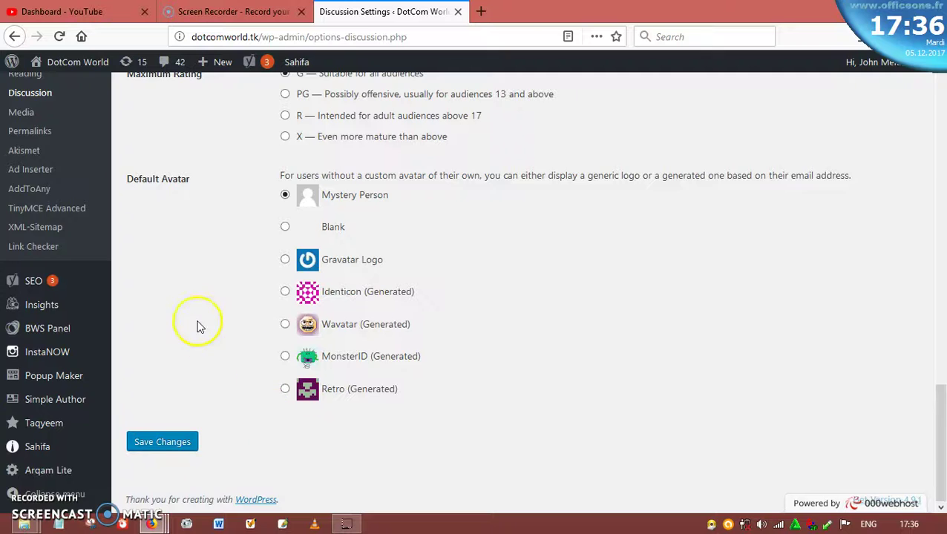
scroll(199, 326, up, 3)
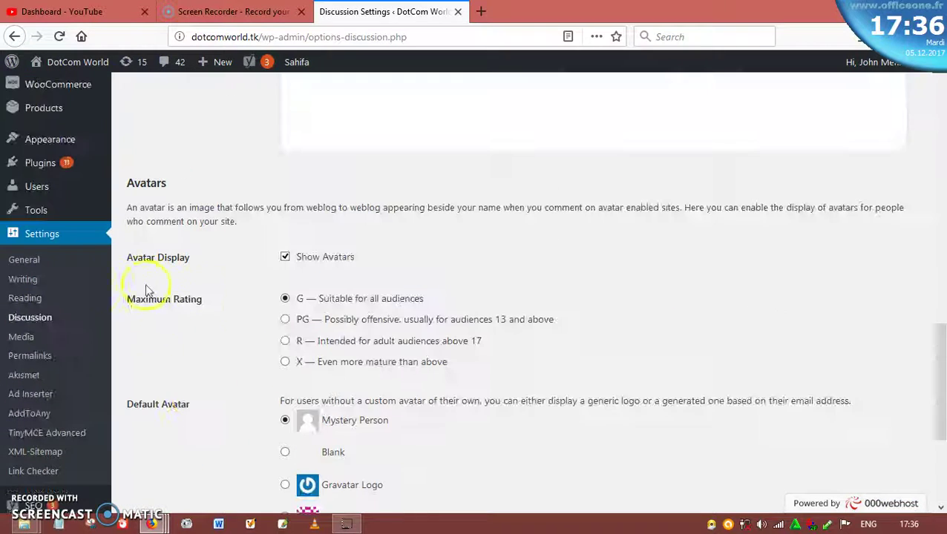
Open the Media settings and review the thumbnail, medium and large image sizes and the upload folder option
click(21, 337)
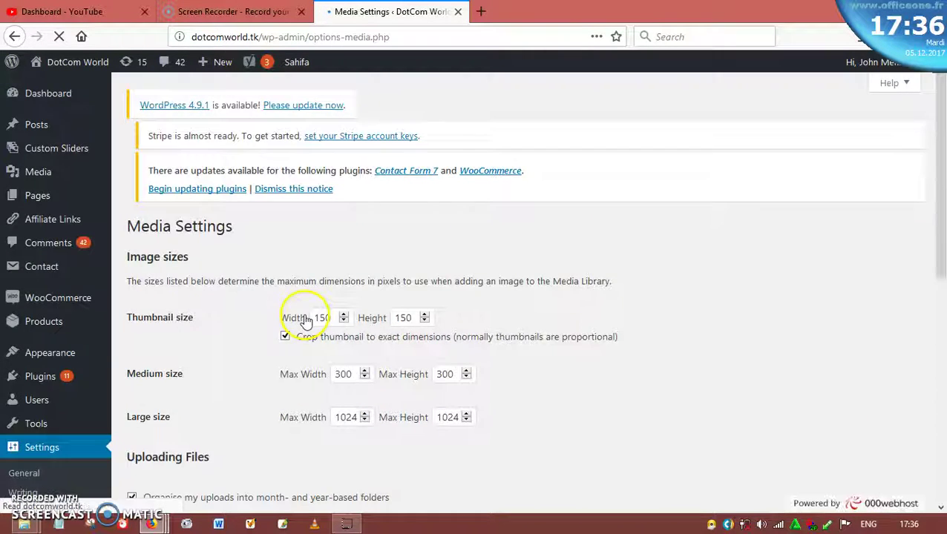
scroll(297, 322, down, 4)
scroll(330, 288, up, 4)
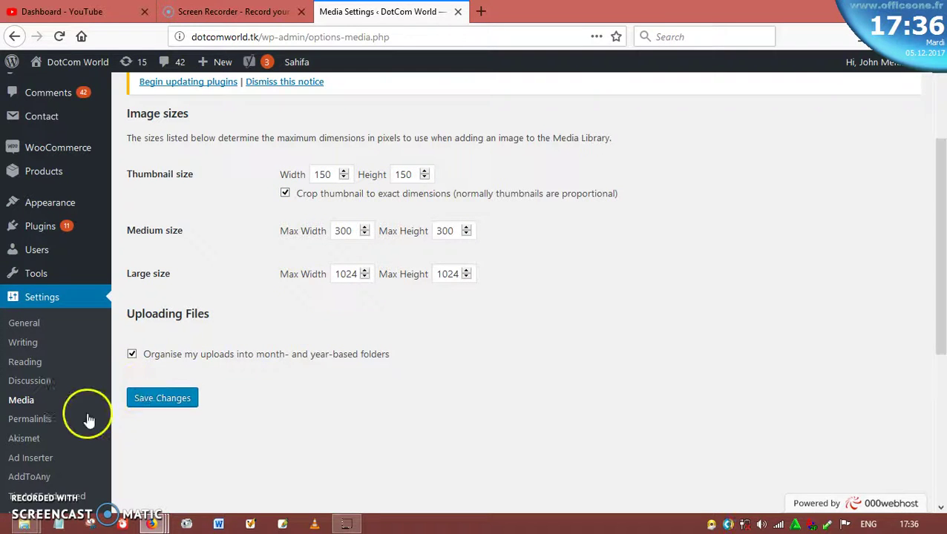
Open the Permalink settings and choose Custom Structure as the common URL structure, keeping /%postname%/
scroll(80, 445, down, 2)
click(42, 344)
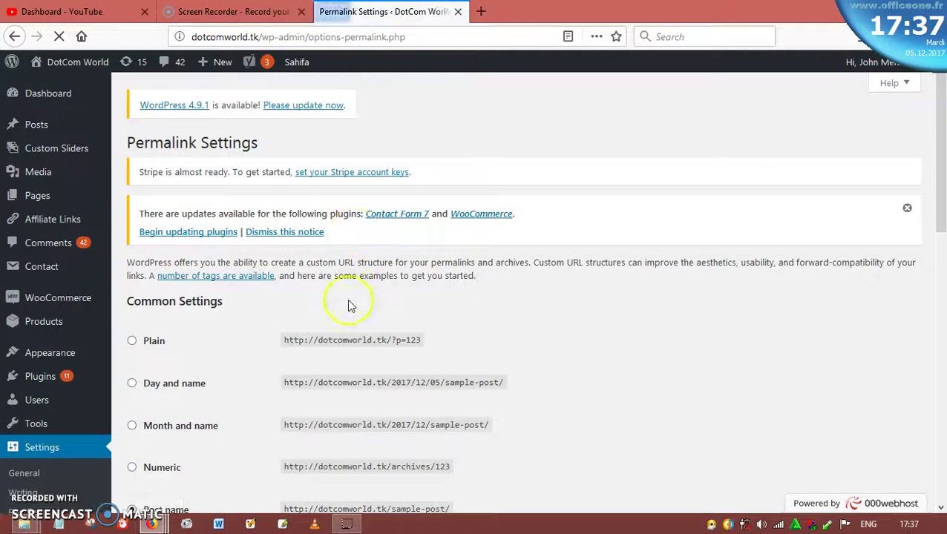
scroll(355, 301, down, 4)
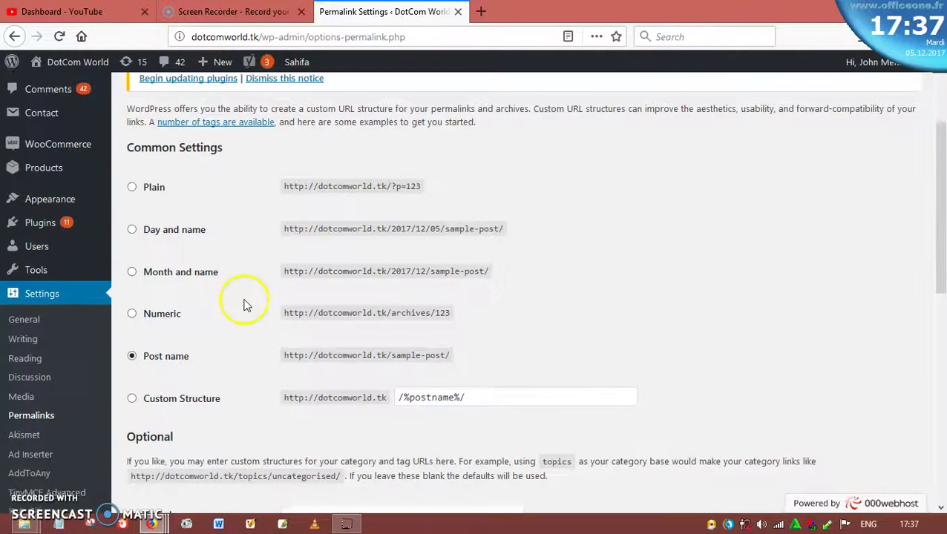
scroll(243, 306, down, 5)
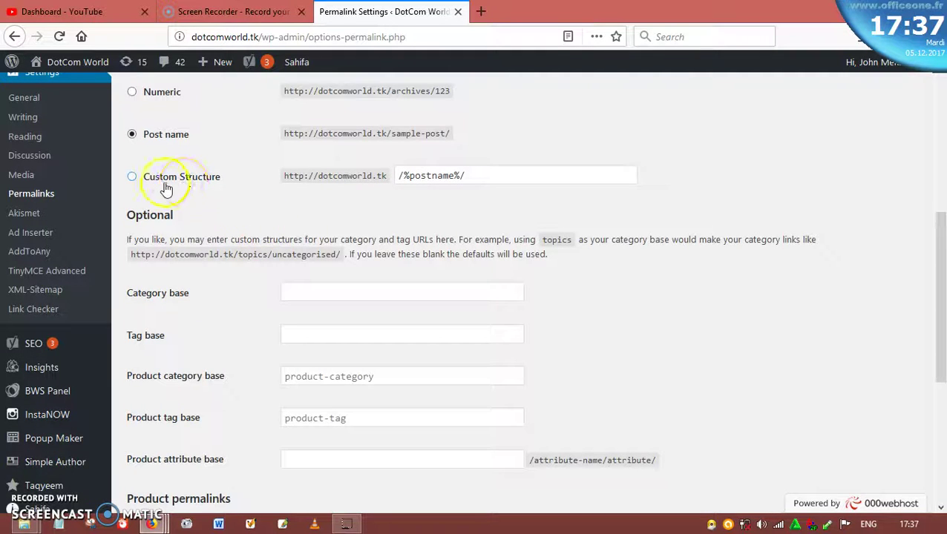
click(139, 178)
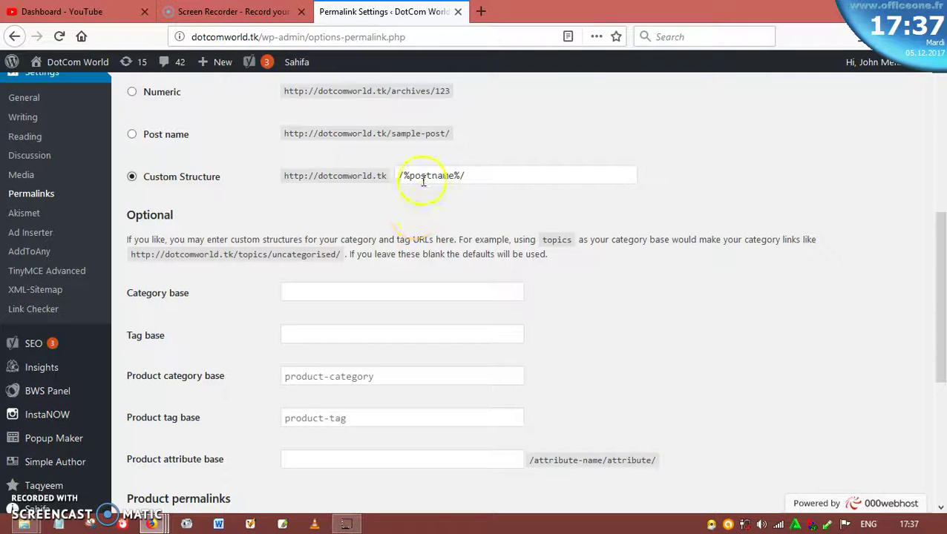
Review the optional category, tag and product bases and the product permalink options
scroll(337, 278, down, 2)
scroll(350, 263, down, 2)
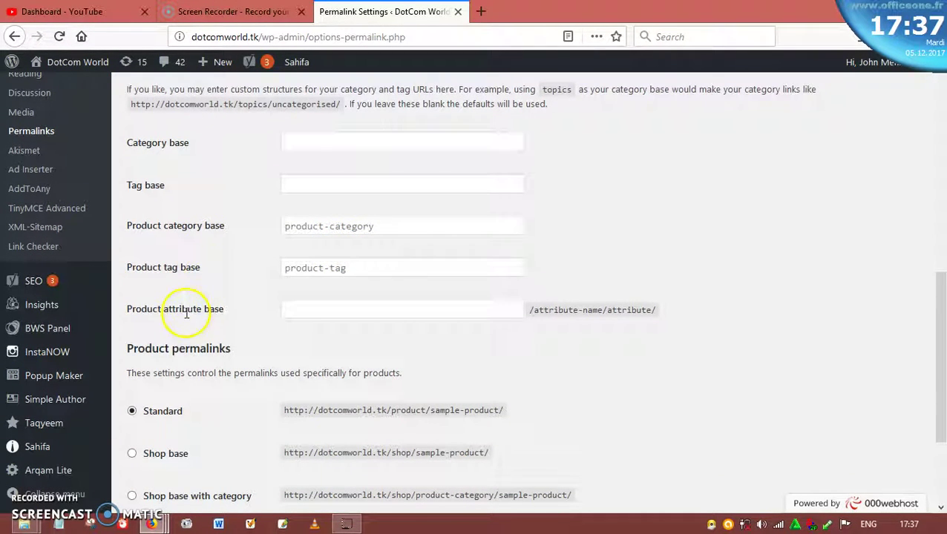
scroll(232, 290, down, 2)
scroll(236, 274, up, 2)
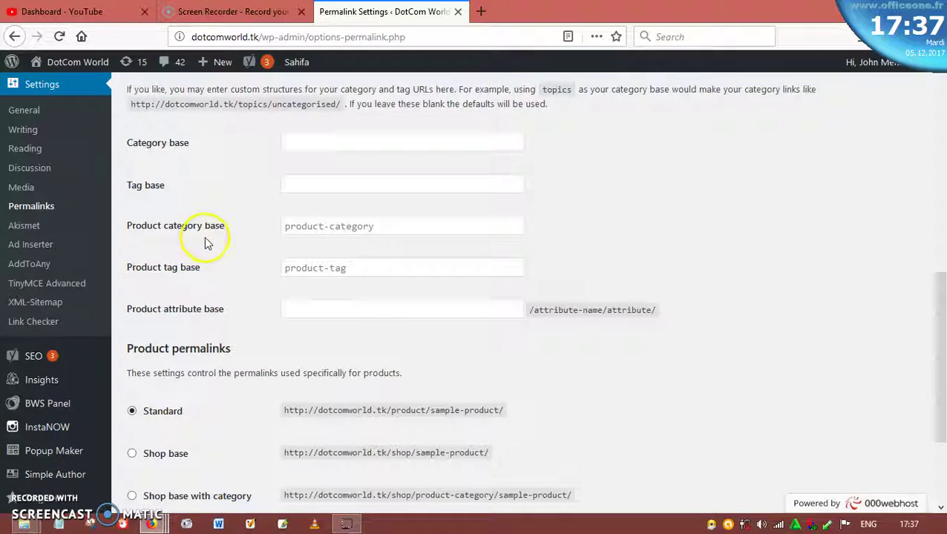
scroll(215, 264, down, 4)
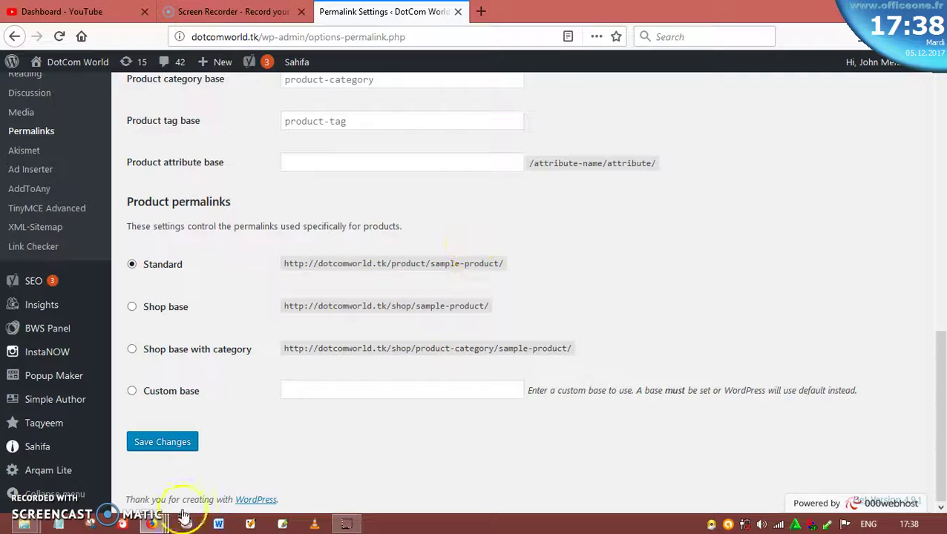
click(157, 448)
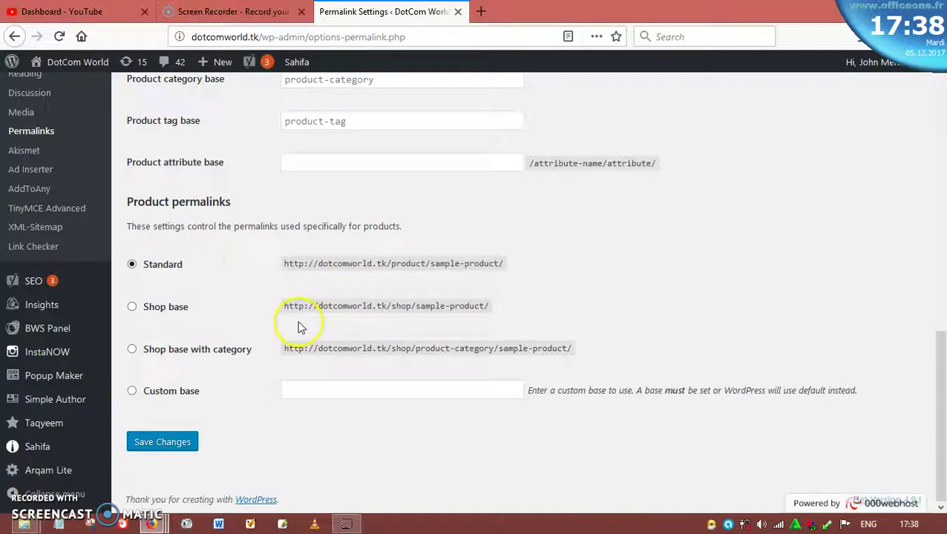
Go back over the common permalink structures and the example URL for a custom category base
scroll(344, 302, up, 9)
scroll(332, 302, up, 3)
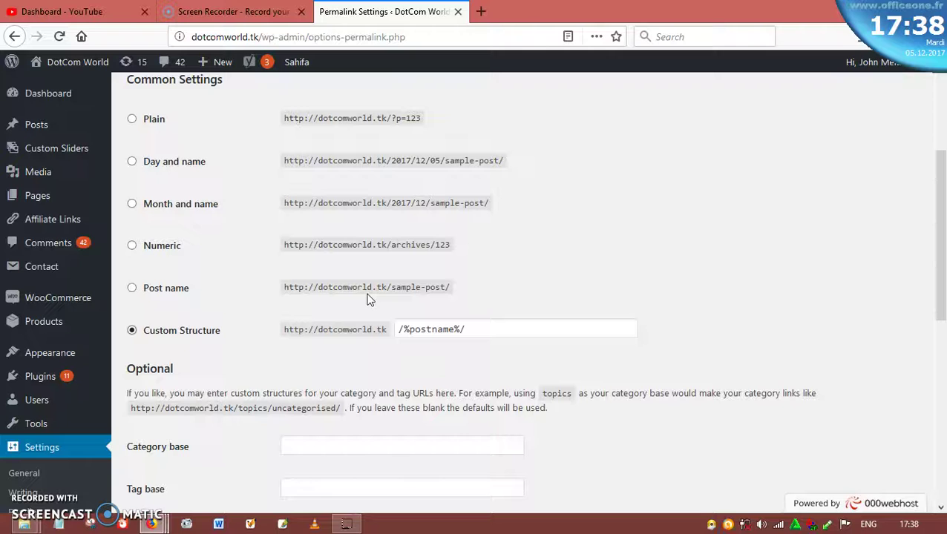
scroll(359, 261, down, 5)
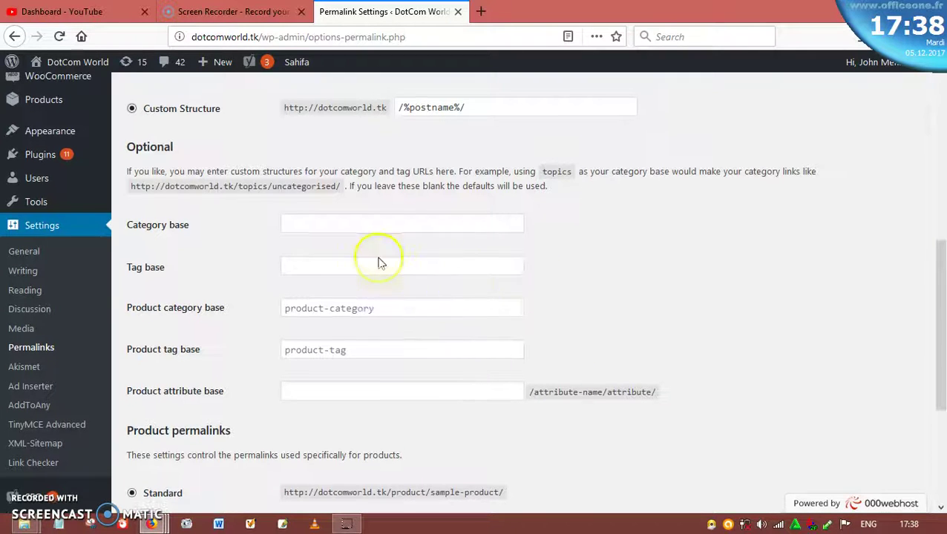
scroll(381, 262, up, 2)
mouse_move(63, 281)
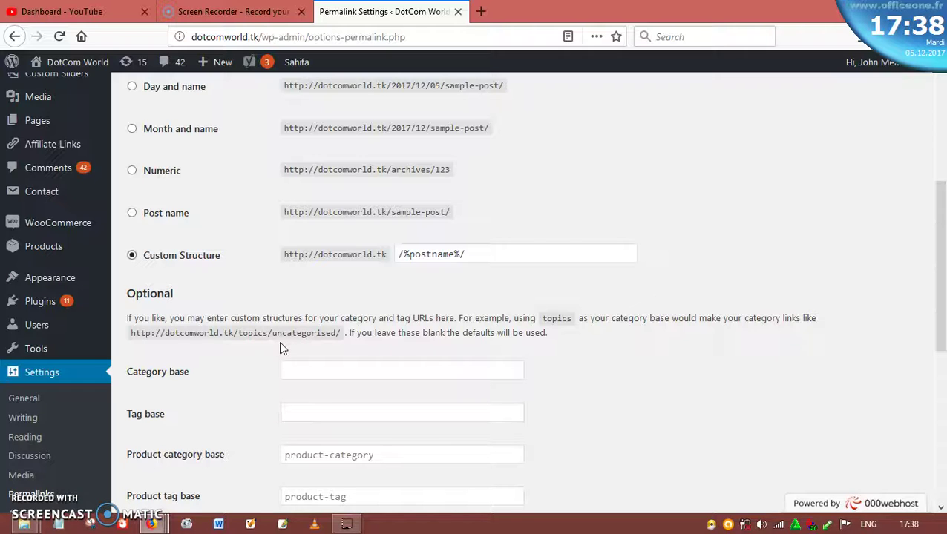
click(337, 343)
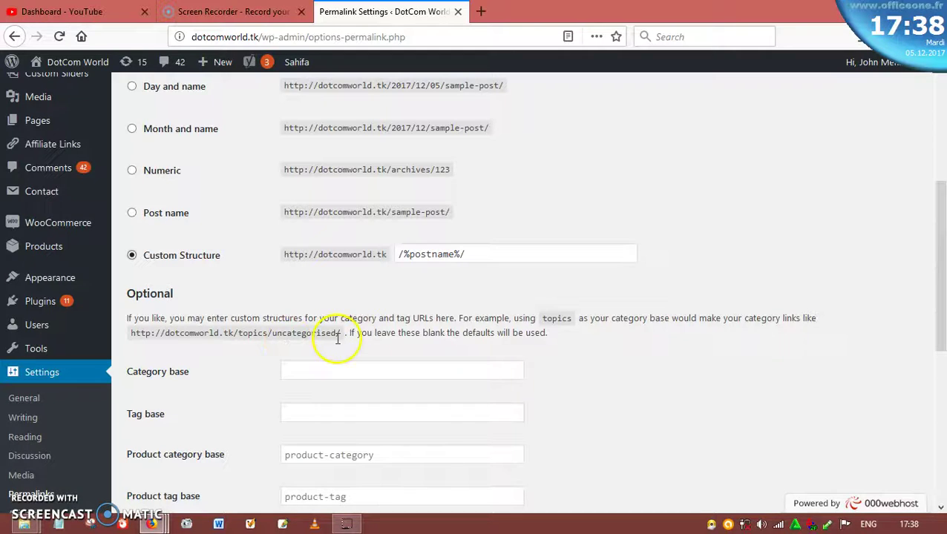